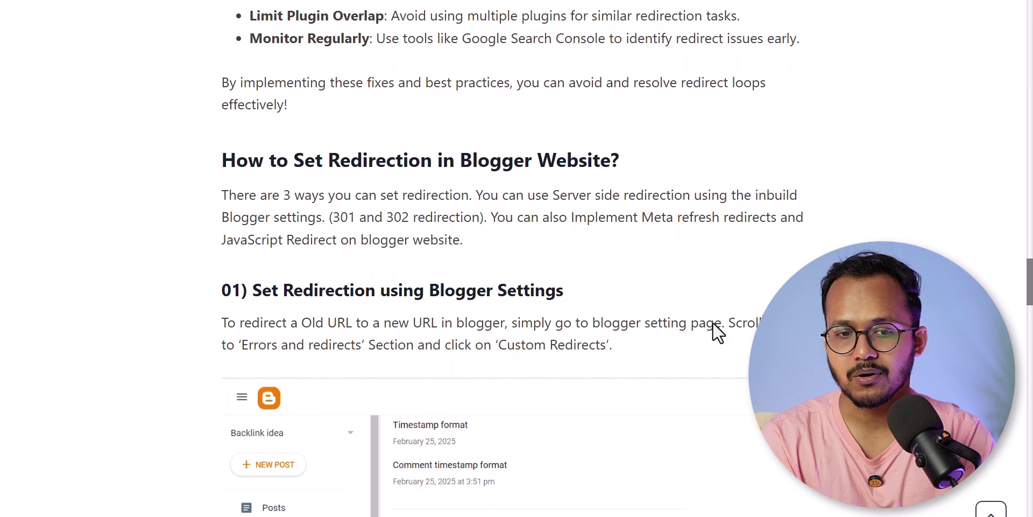
# Read the article's section on setting redirection using Blogger settings and switch to the Blogger posts dashboard
pyautogui.scroll(-3, 683, 379)
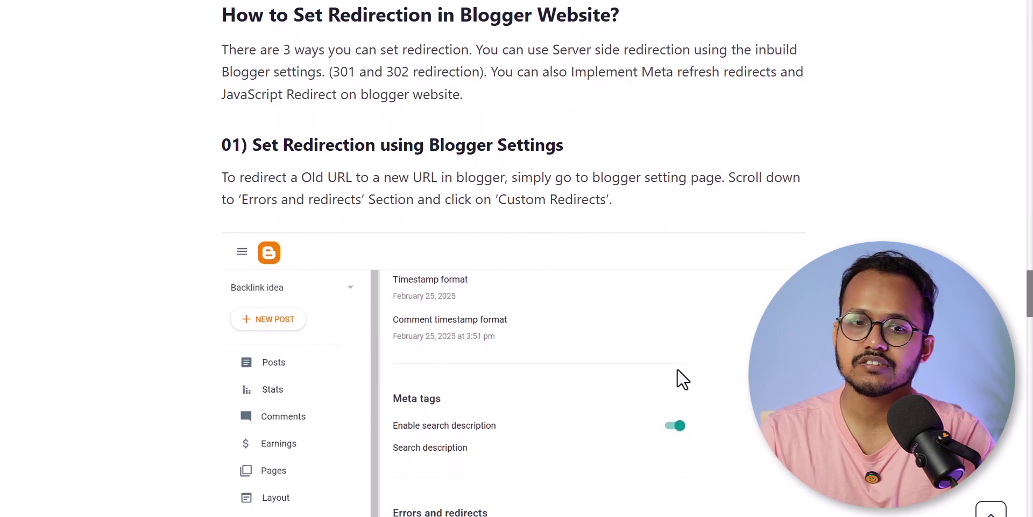
pyautogui.scroll(-3, 683, 378)
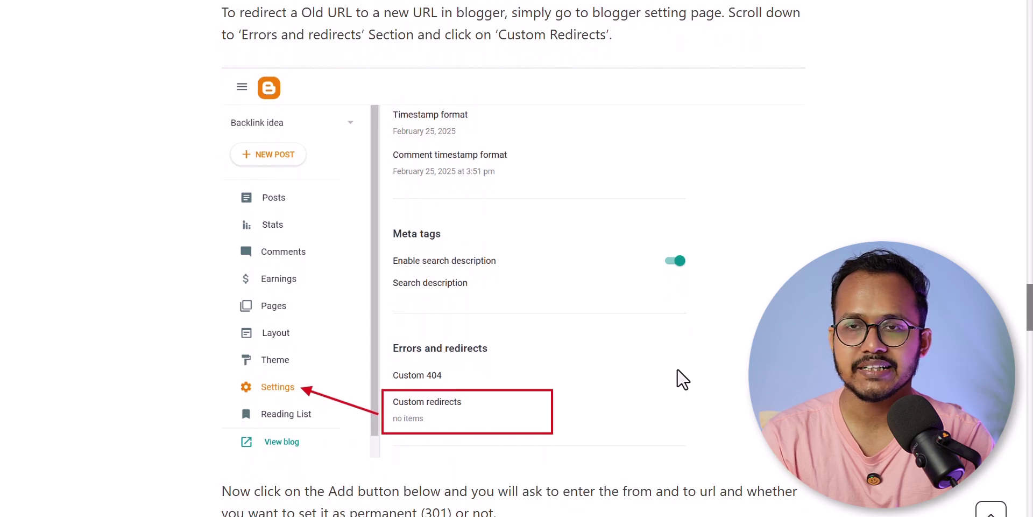
pyautogui.moveTo(547, 24)
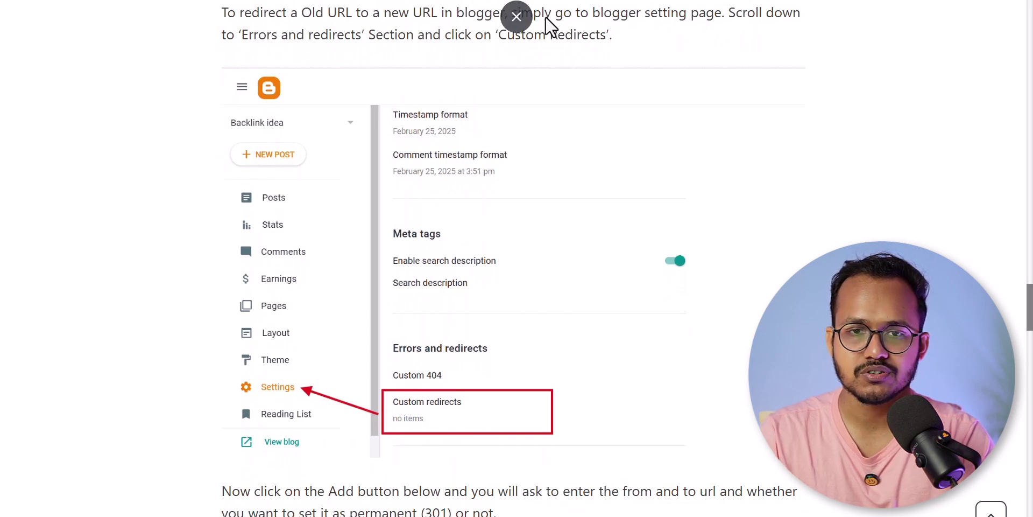
pyautogui.click(517, 17)
pyautogui.hotkey('ctrl', 'Tab')
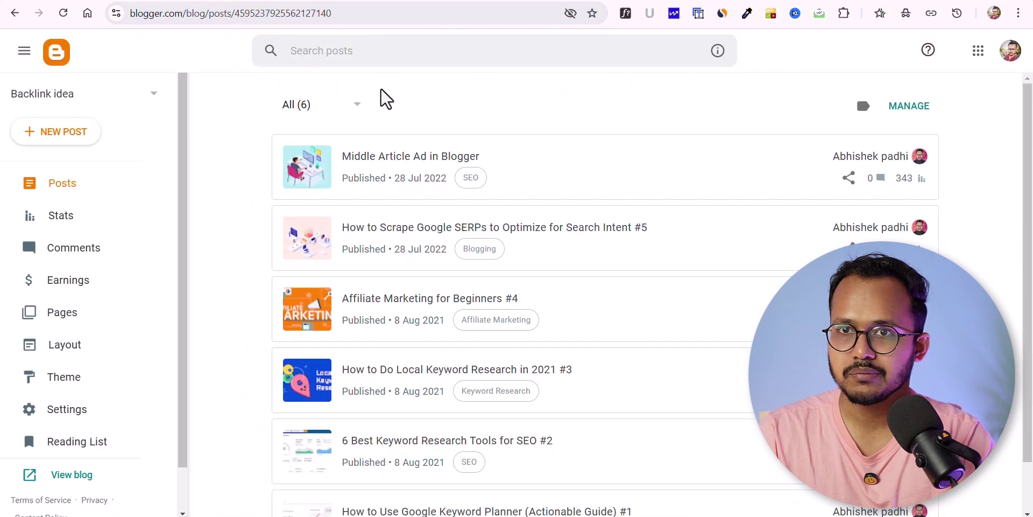
# Open Custom redirects under Errors and redirects in the blog's settings
pyautogui.click(76, 413)
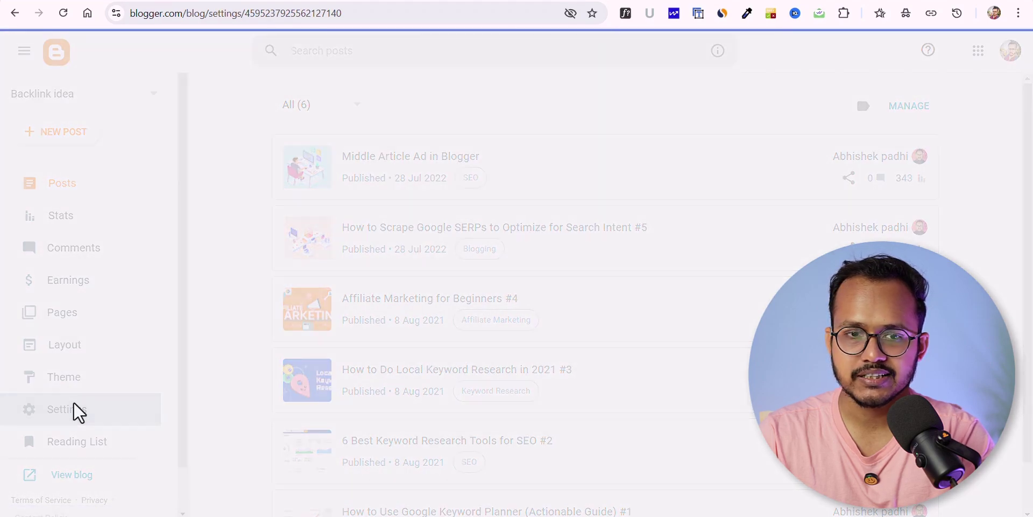
pyautogui.scroll(-20, 721, 305)
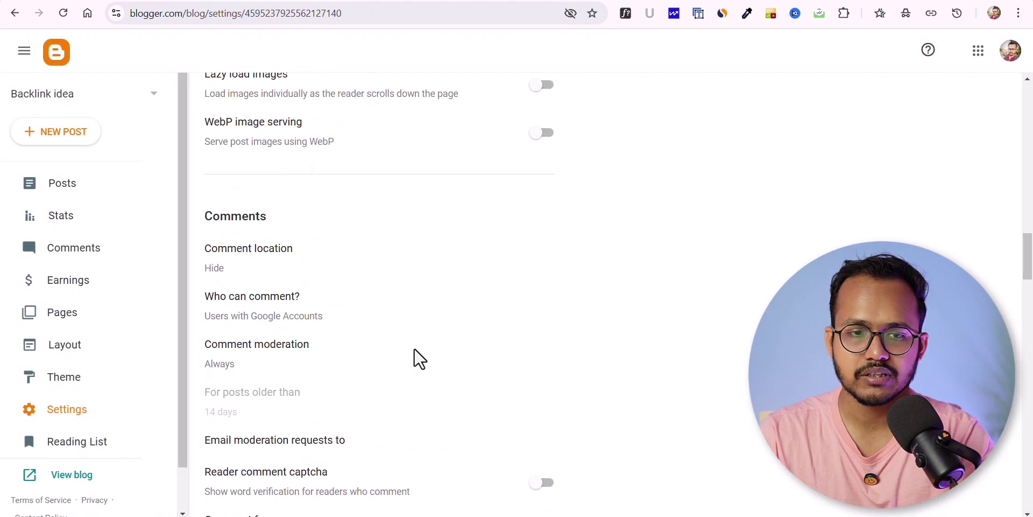
pyautogui.scroll(-15, 372, 368)
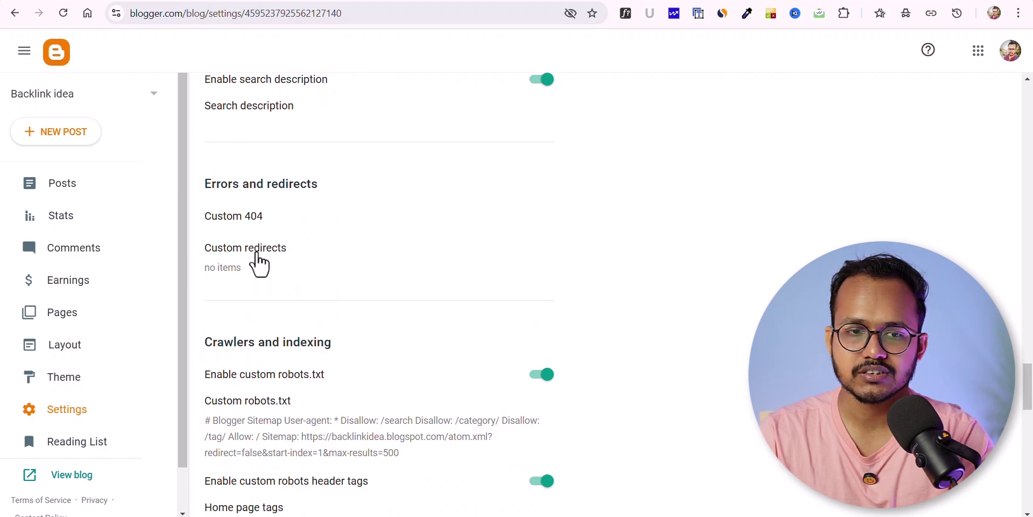
pyautogui.click(257, 259)
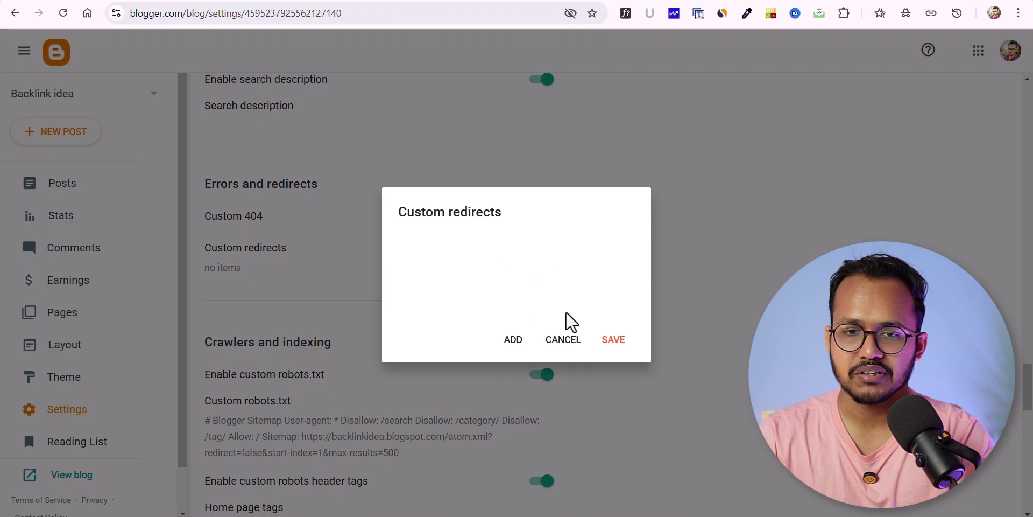
pyautogui.click(513, 341)
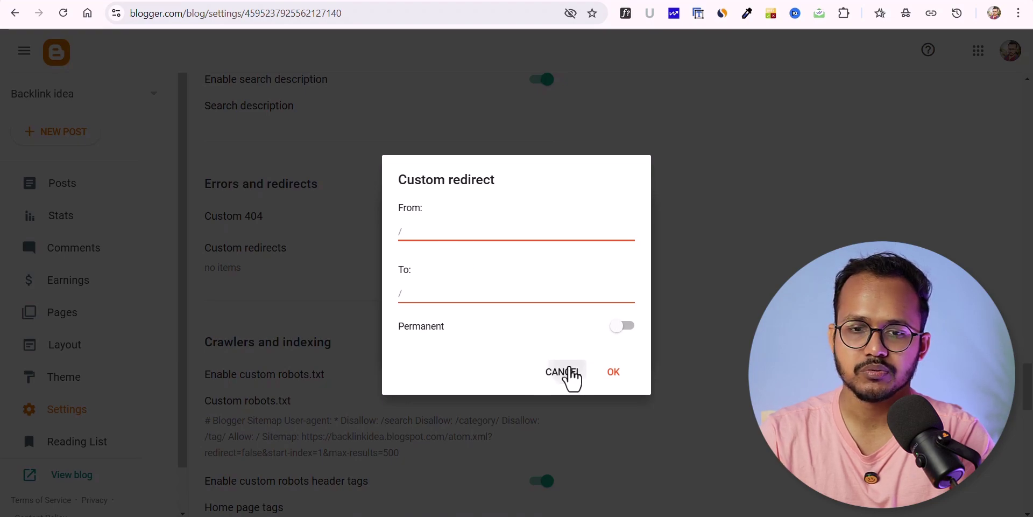
pyautogui.click(565, 372)
pyautogui.press('Escape')
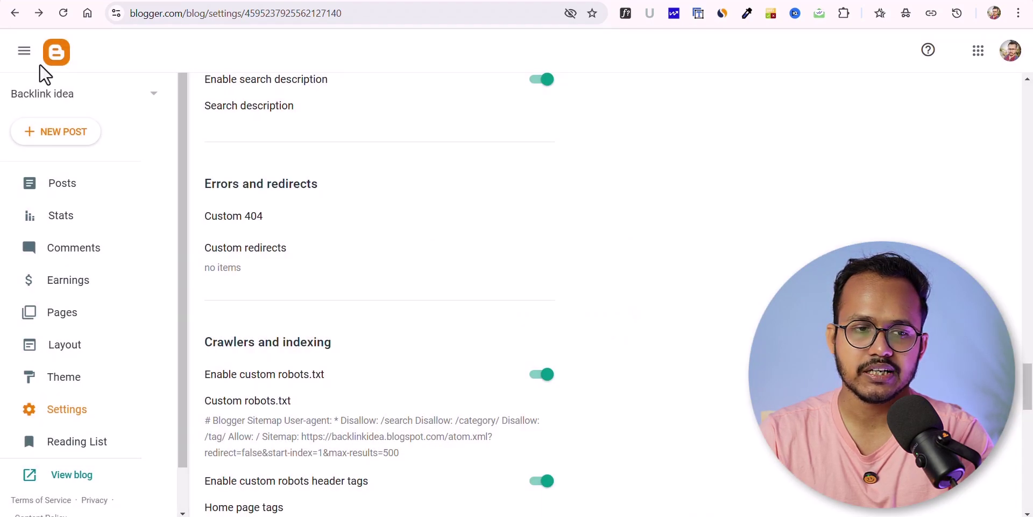
# Open the blog's Pages list in a new tab and copy the link address of the published sitemap page
pyautogui.rightClick(67, 321)
pyautogui.click(128, 337)
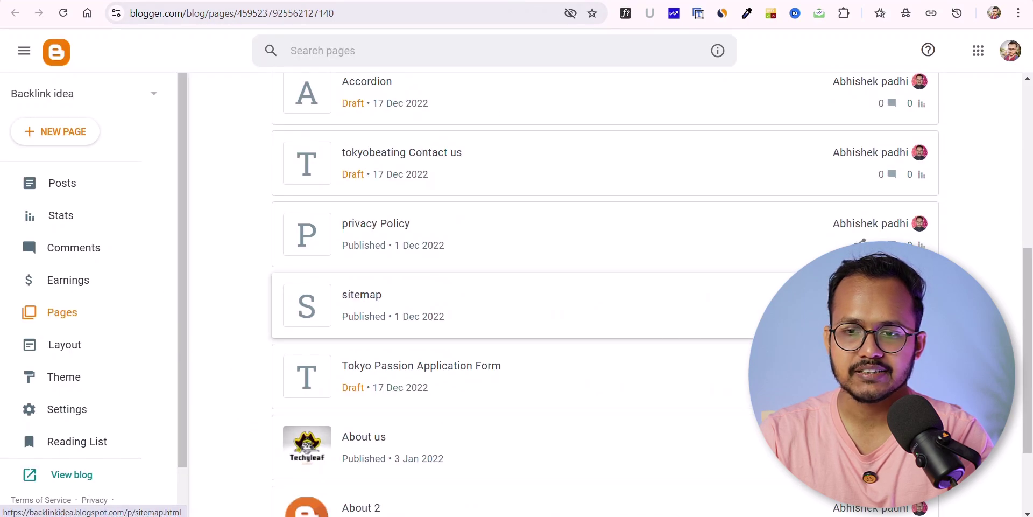
pyautogui.rightClick(728, 295)
pyautogui.click(748, 416)
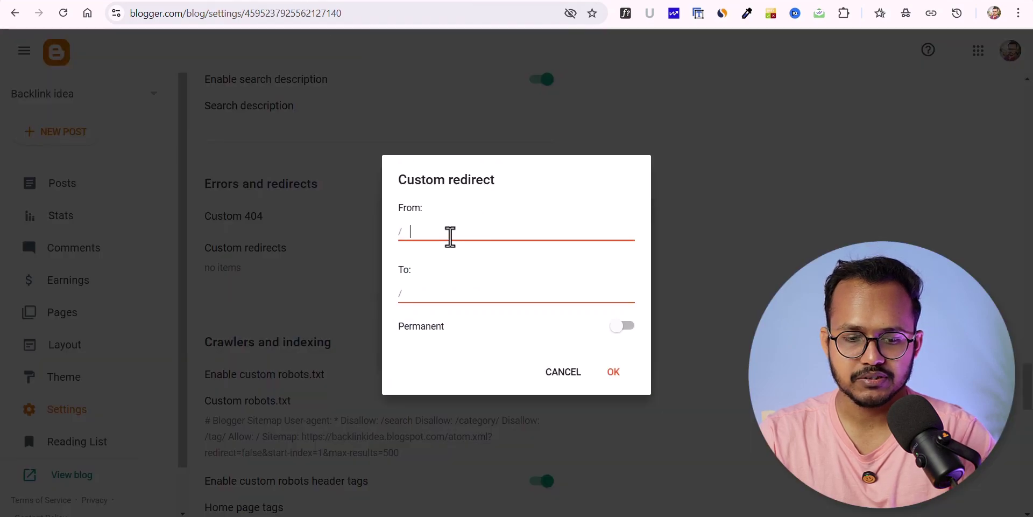
# Set the custom redirect's From path to /p/sitemap.html by pasting the copied link and removing its domain part
pyautogui.hotkey('ctrl', 'v')
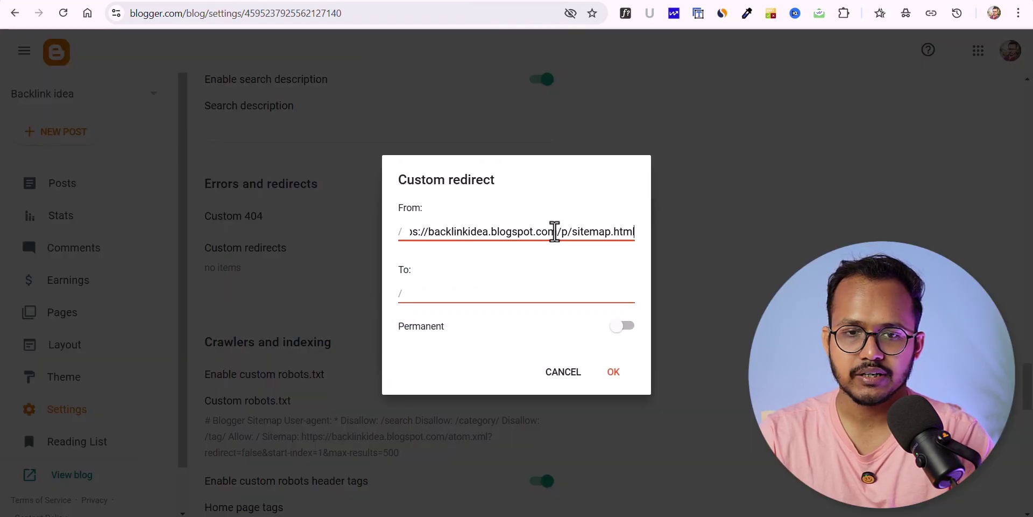
pyautogui.moveTo(556, 232); pyautogui.dragTo(376, 237)
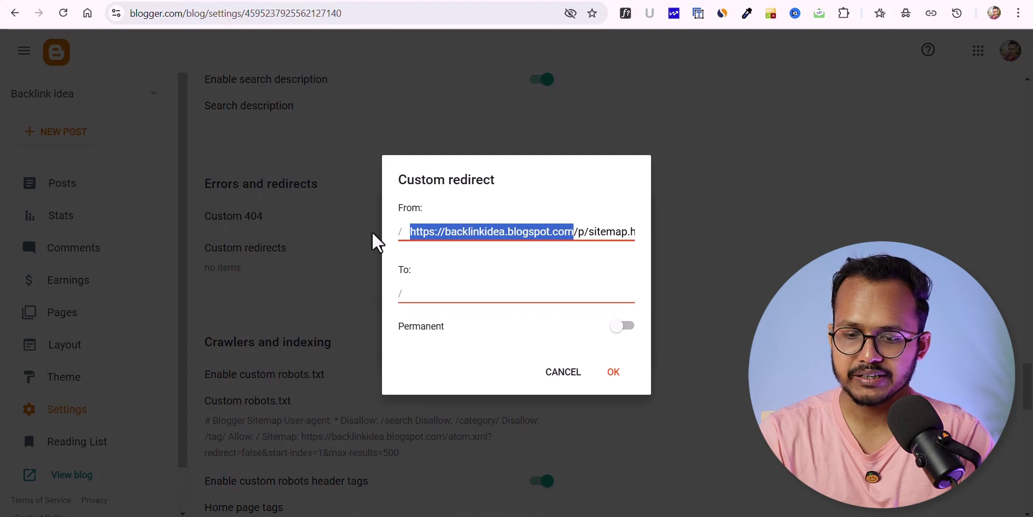
pyautogui.press('BackSpace')
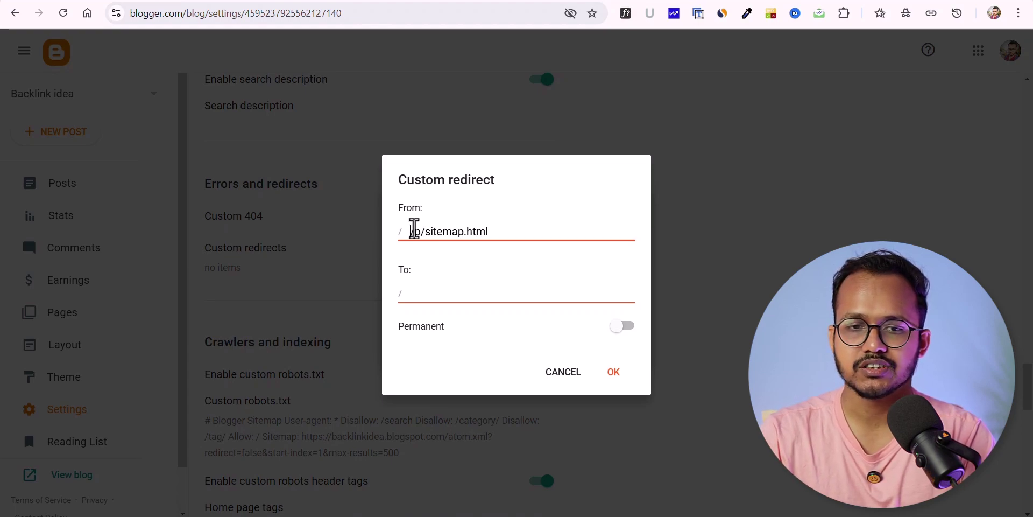
pyautogui.moveTo(528, 233); pyautogui.dragTo(399, 240)
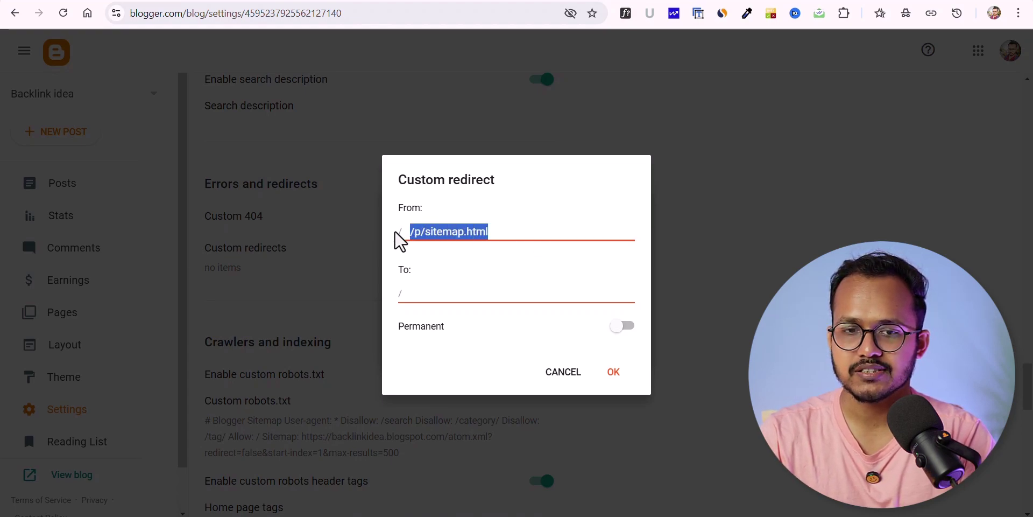
pyautogui.click(495, 228)
# Create a new page titled "Sitemap 2" from the Pages list and publish it
pyautogui.click(408, 2)
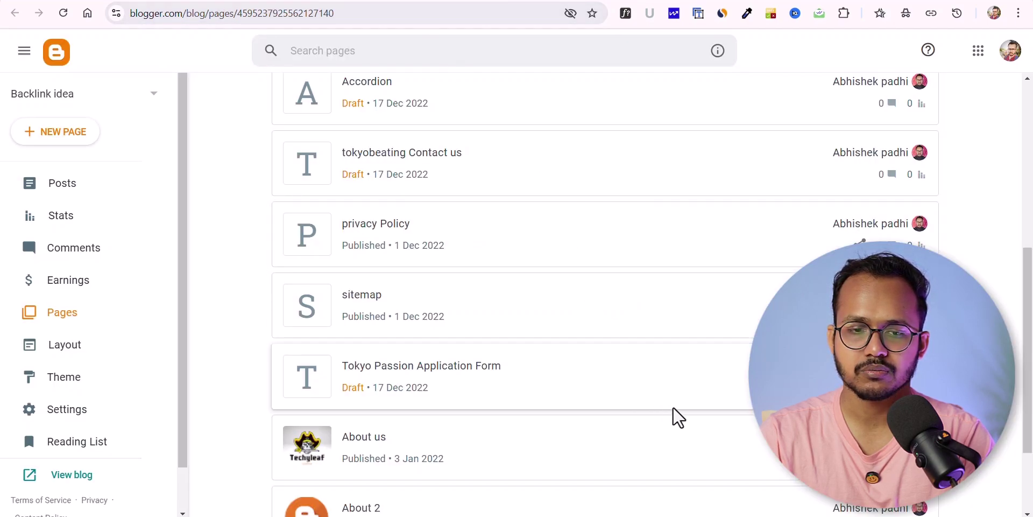
pyautogui.scroll(7, 676, 417)
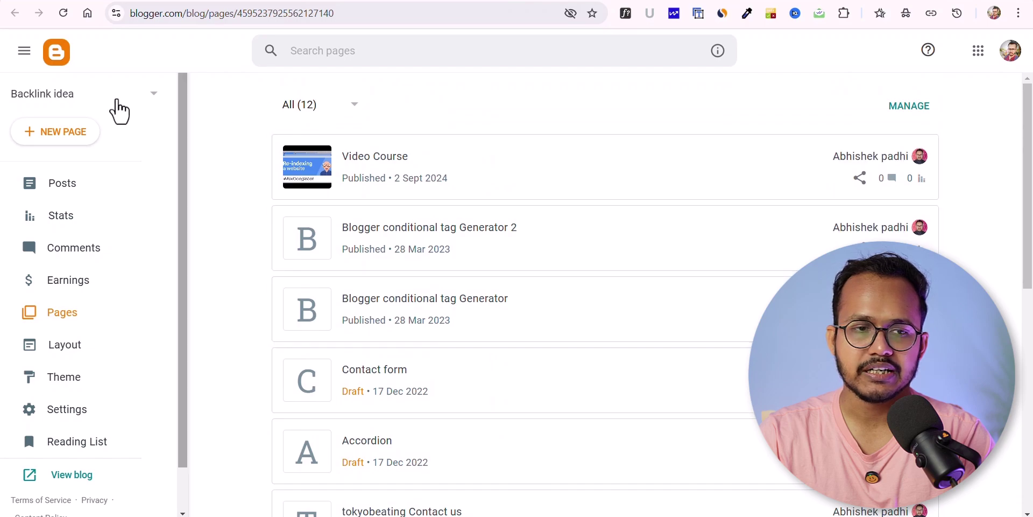
pyautogui.click(25, 135)
pyautogui.write('Sitemap')
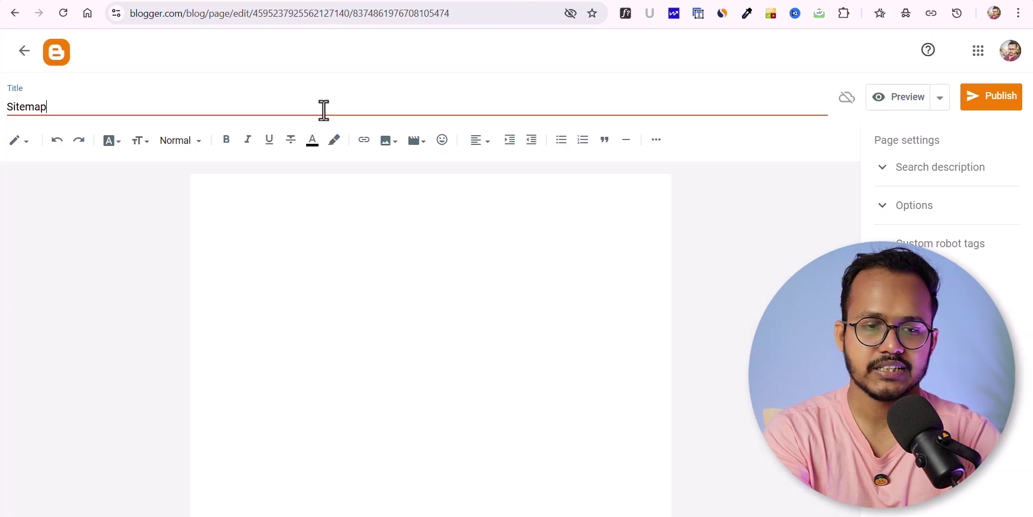
pyautogui.write(' 2')
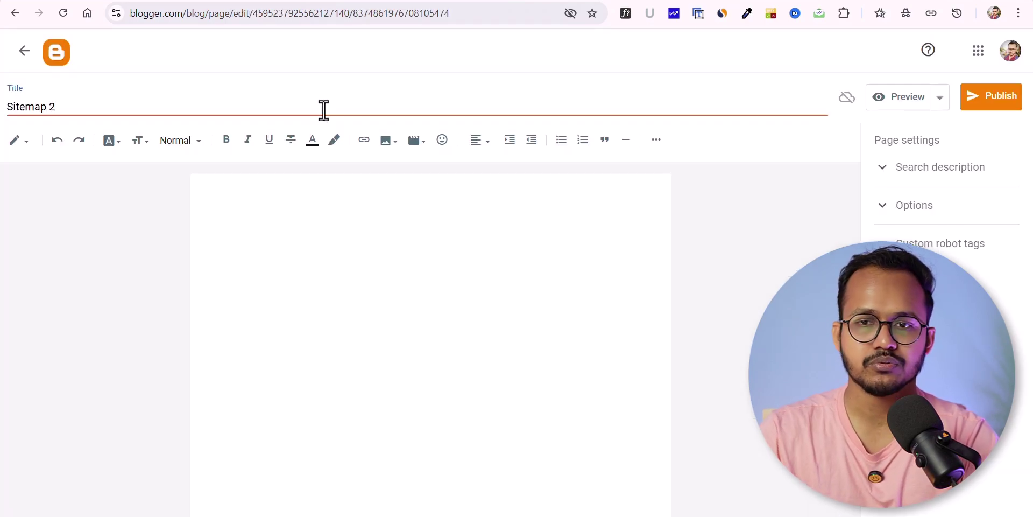
pyautogui.click(1000, 104)
pyautogui.click(610, 303)
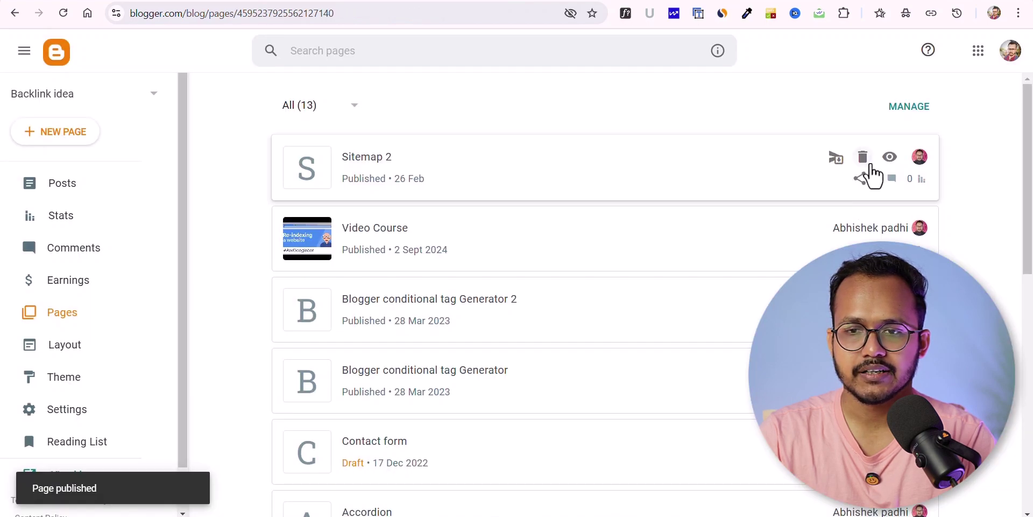
# Copy the Sitemap 2 page's link, set the redirect's To path to /p/sitemap-2.html without the domain, and make it permanent
pyautogui.rightClick(891, 158)
pyautogui.click(768, 272)
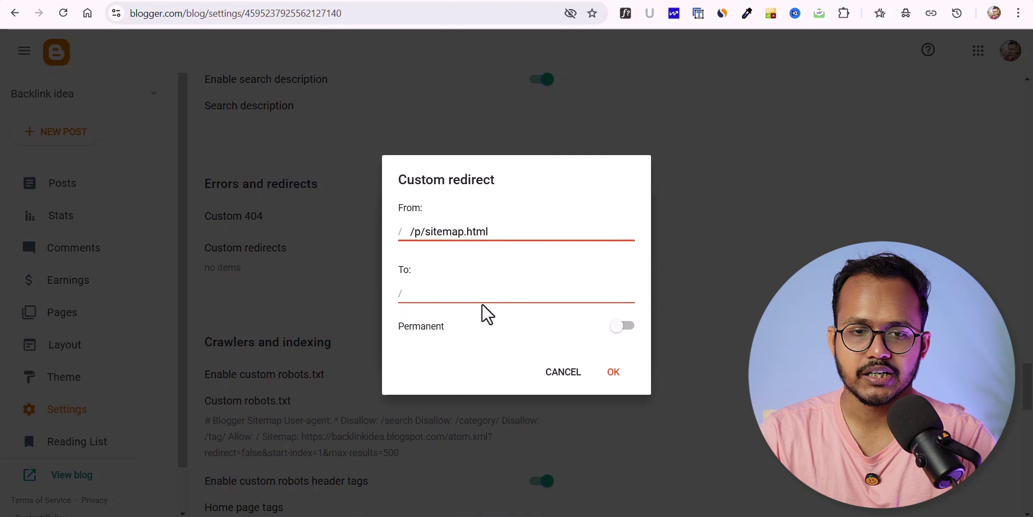
pyautogui.click(478, 297)
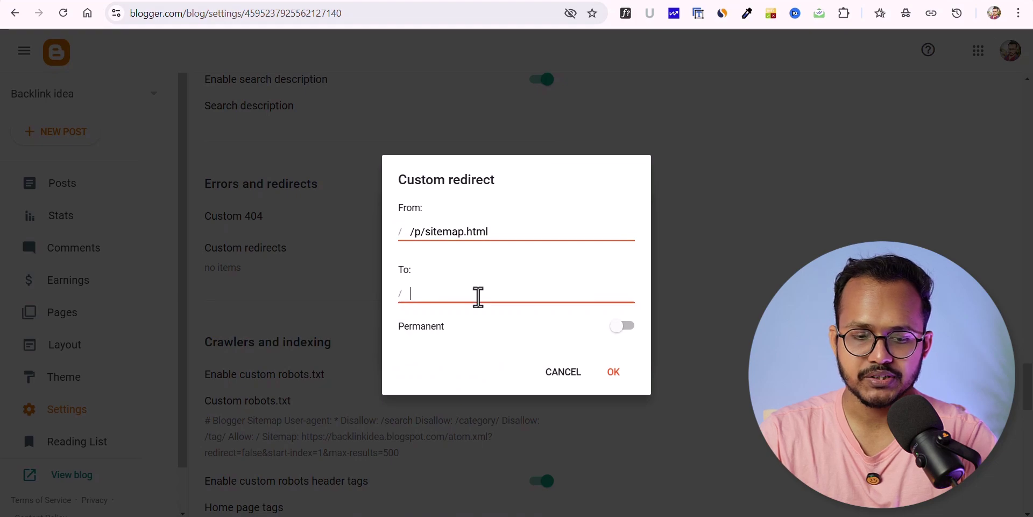
pyautogui.hotkey('ctrl', 'v')
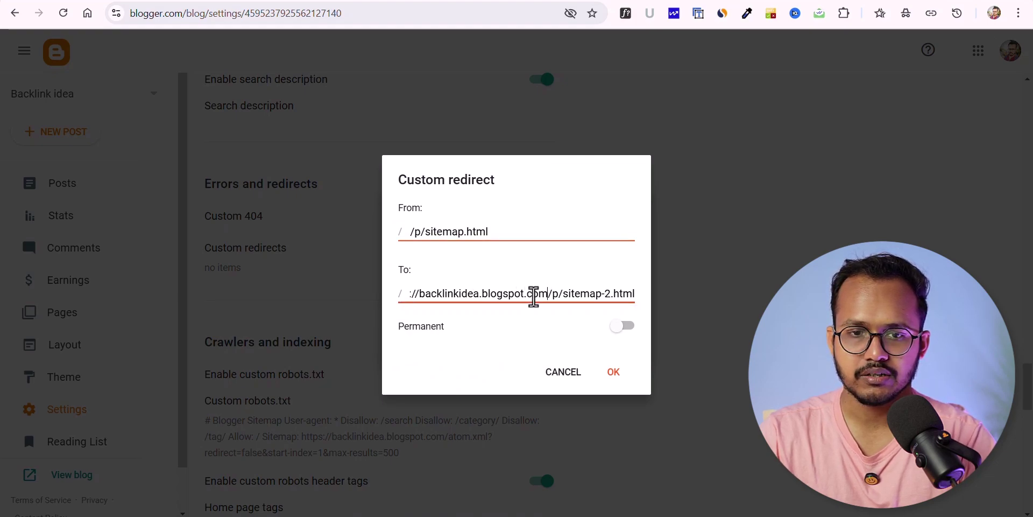
pyautogui.moveTo(548, 295); pyautogui.dragTo(370, 311)
pyautogui.press('BackSpace')
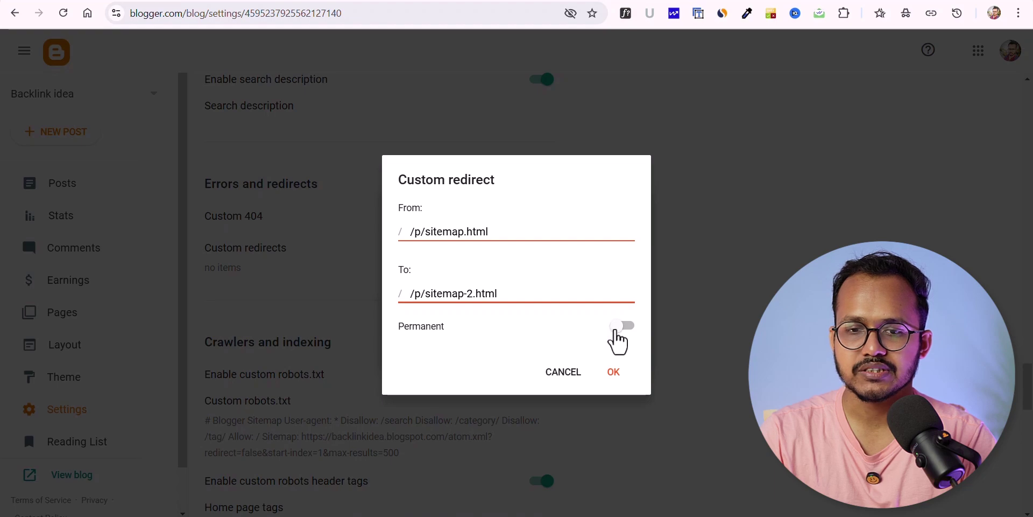
pyautogui.click(618, 329)
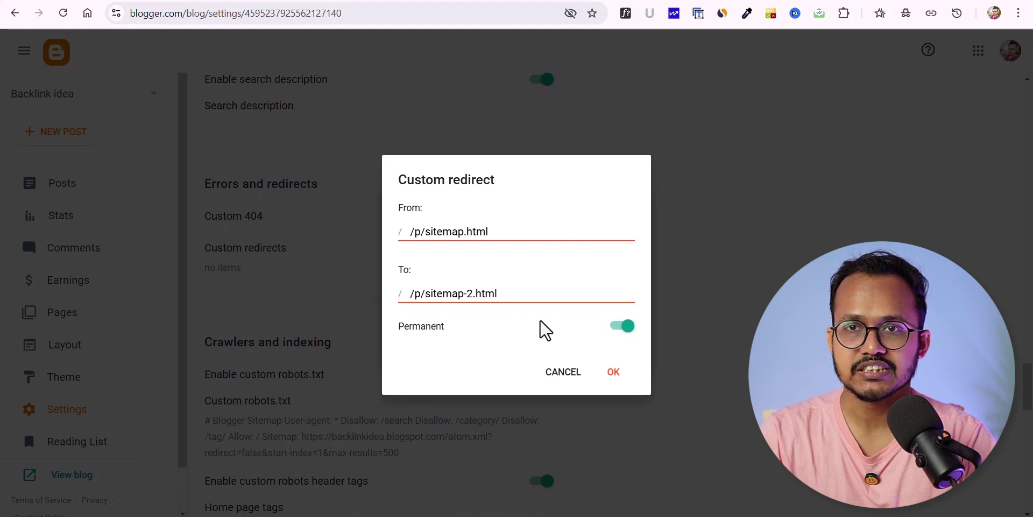
pyautogui.click(622, 327)
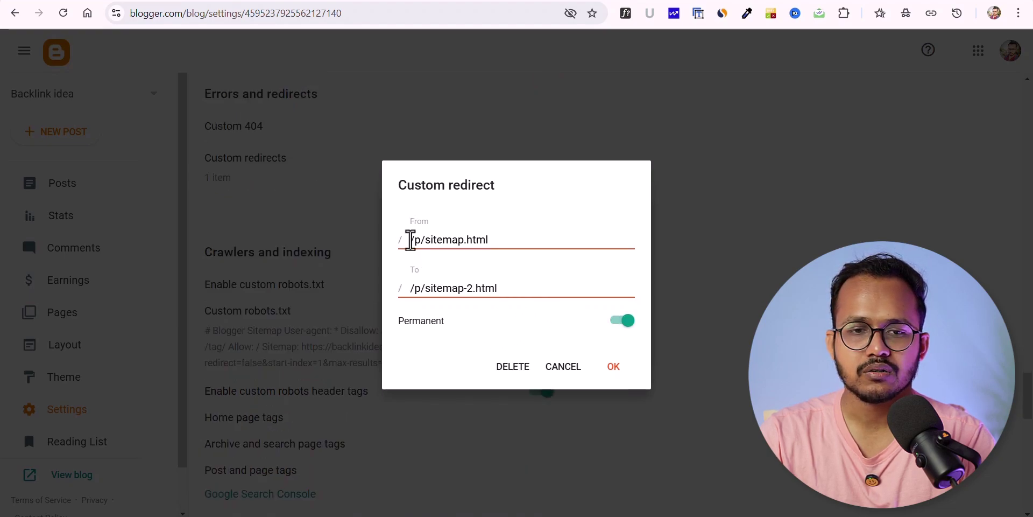
# Correct the redirect's From path to p/sitemap.html and its To path to p/sitemap-2.html, and save the custom redirects
pyautogui.click(413, 241)
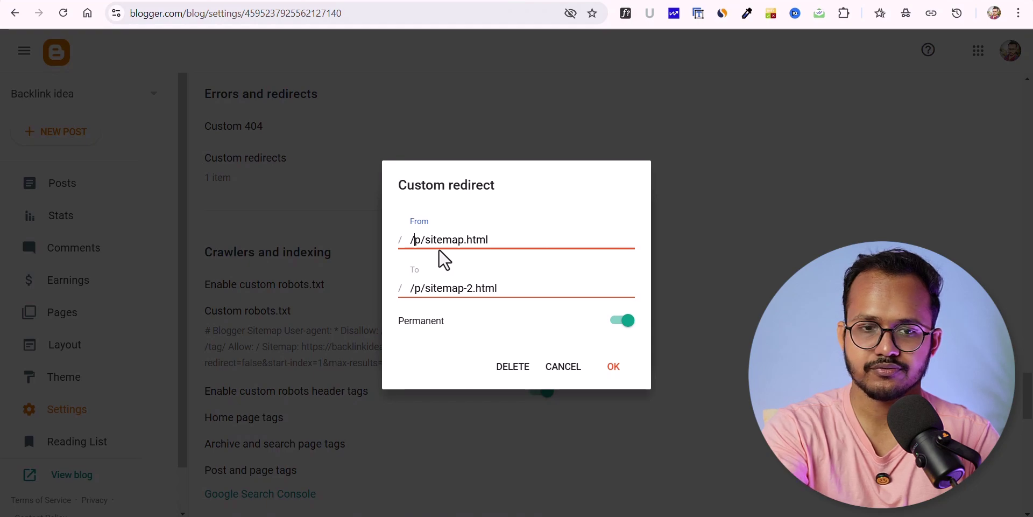
pyautogui.press('BackSpace')
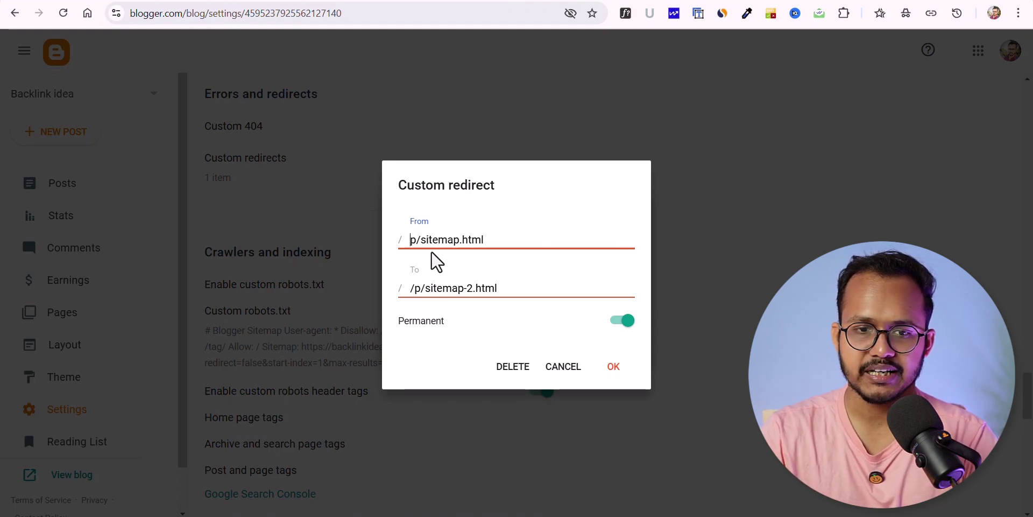
pyautogui.click(417, 287)
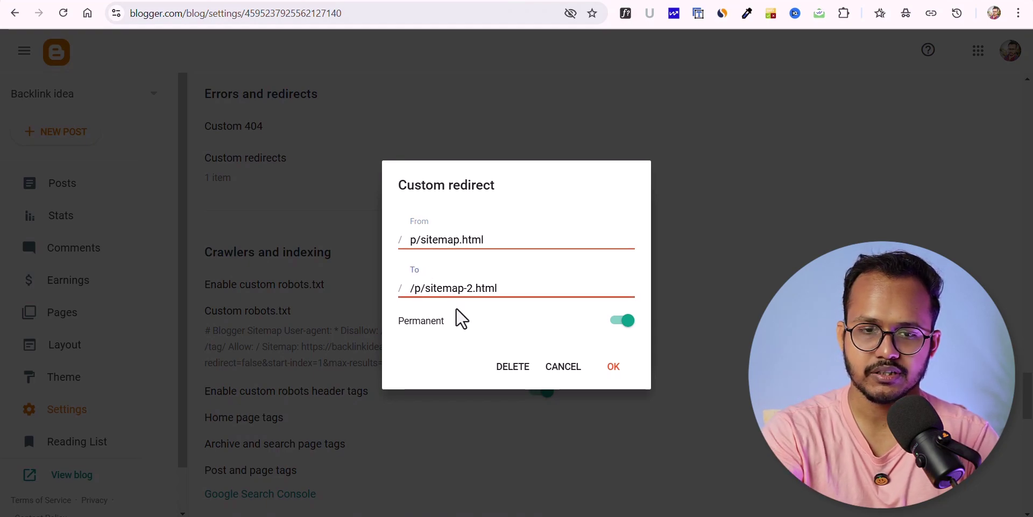
pyautogui.press('BackSpace')
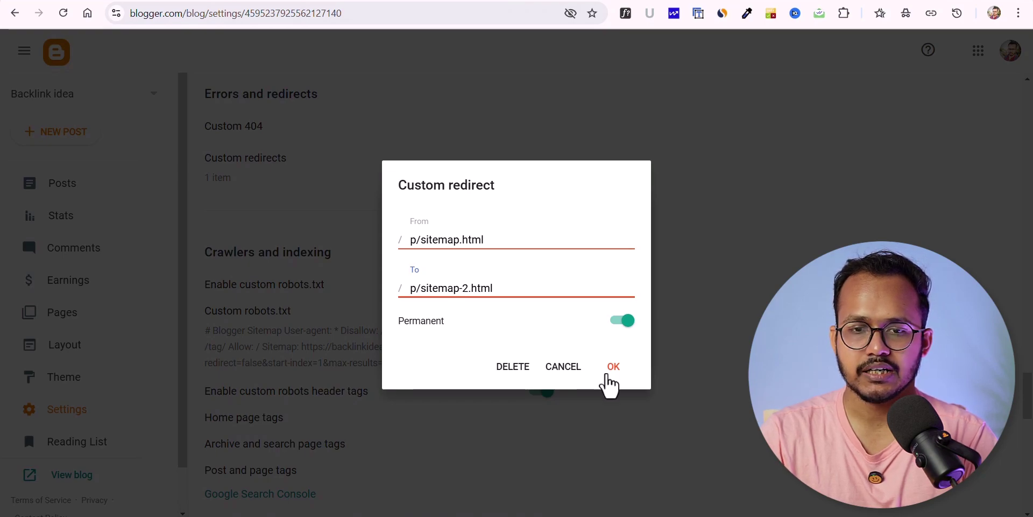
pyautogui.click(614, 368)
pyautogui.click(614, 342)
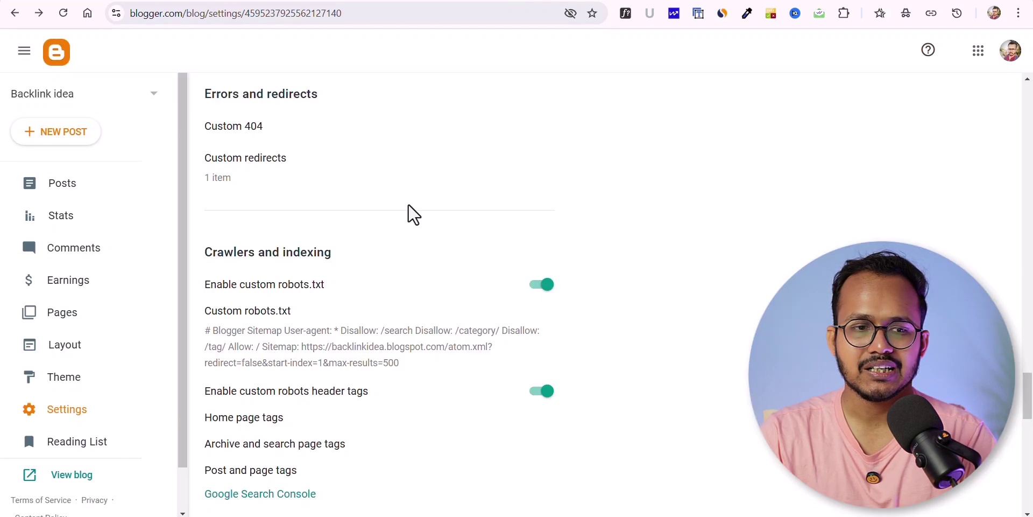
# View the old sitemap page from the Pages list to test its redirect
pyautogui.click(92, 314)
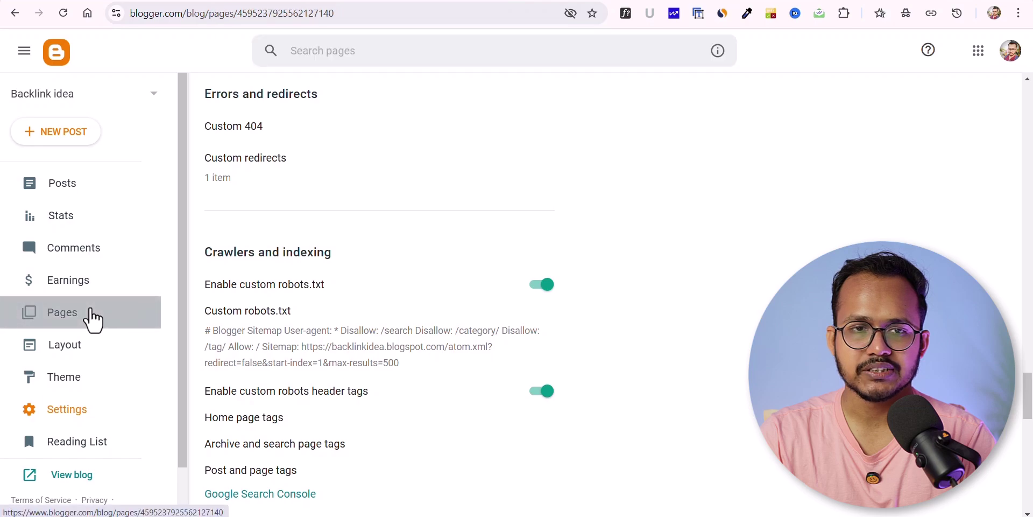
pyautogui.scroll(-8, 492, 273)
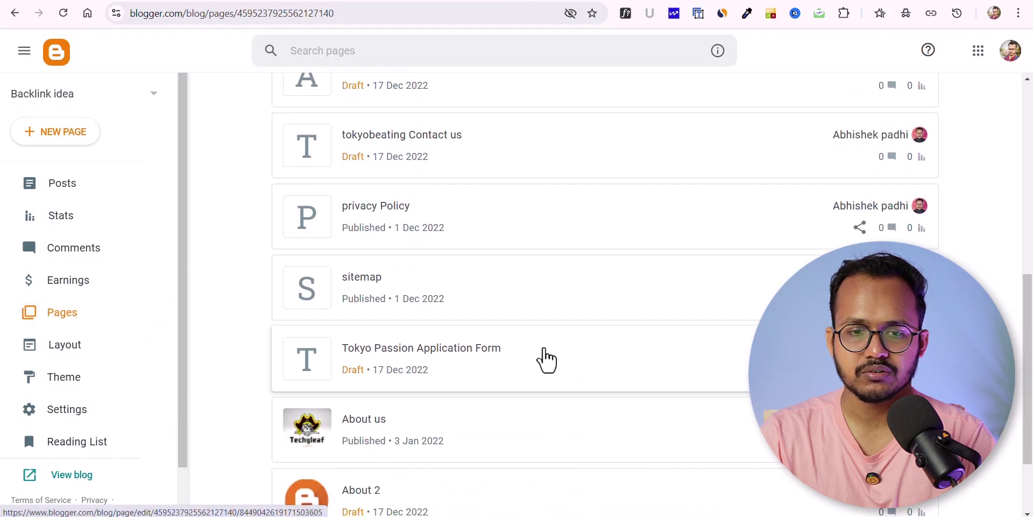
pyautogui.click(856, 297)
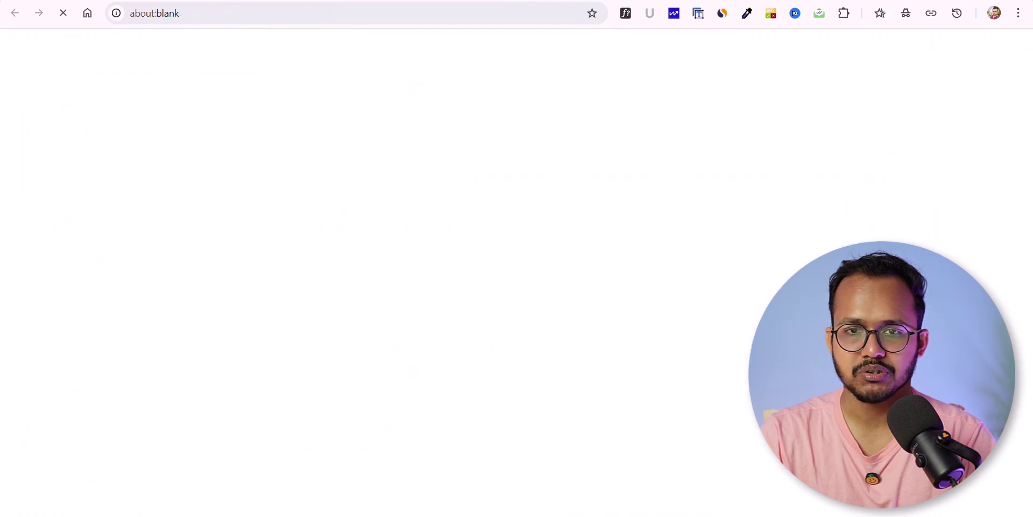
# Check the redirected page's title, close it, and compare the Sitemap 2 and sitemap entries in the Pages list
pyautogui.moveTo(285, 152); pyautogui.dragTo(431, 149)
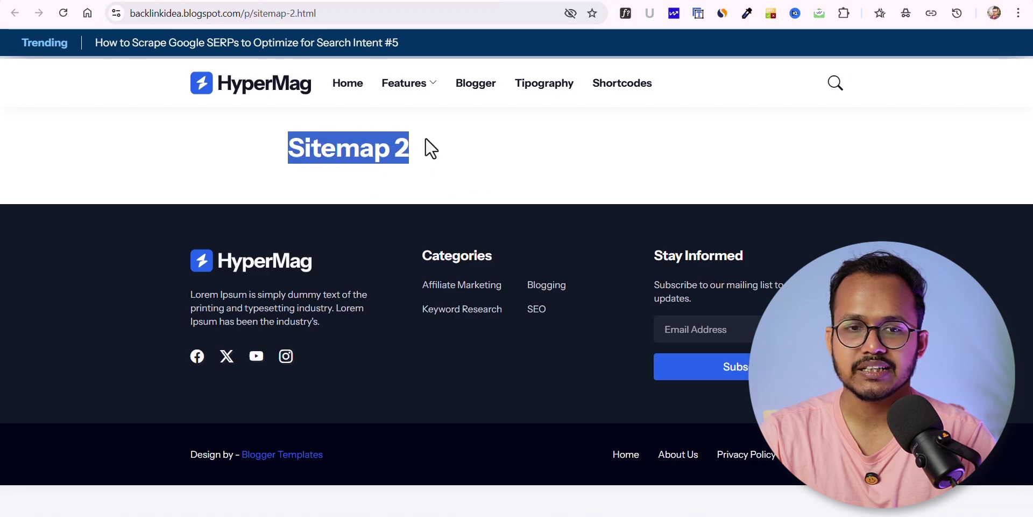
pyautogui.hotkey('ctrl', 'w')
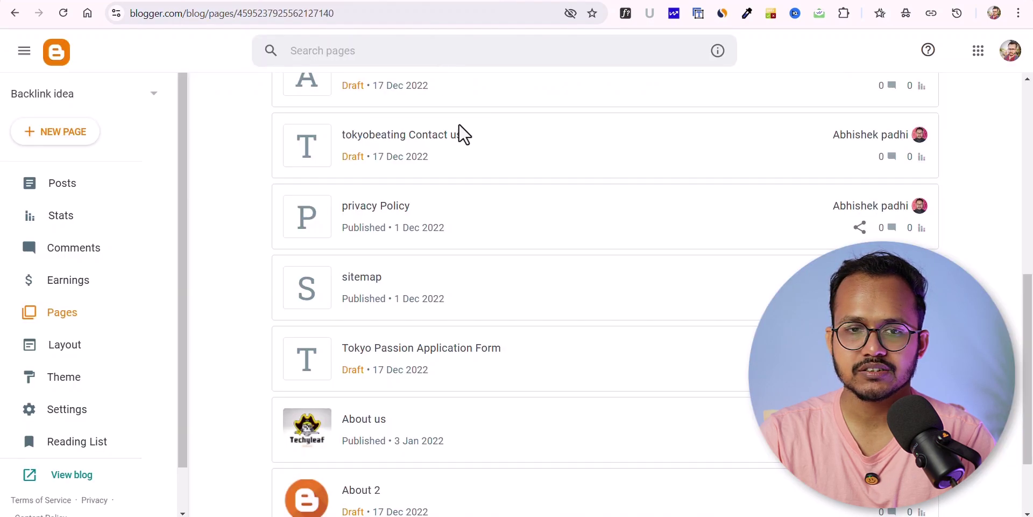
pyautogui.scroll(5, 461, 131)
pyautogui.scroll(2, 413, 158)
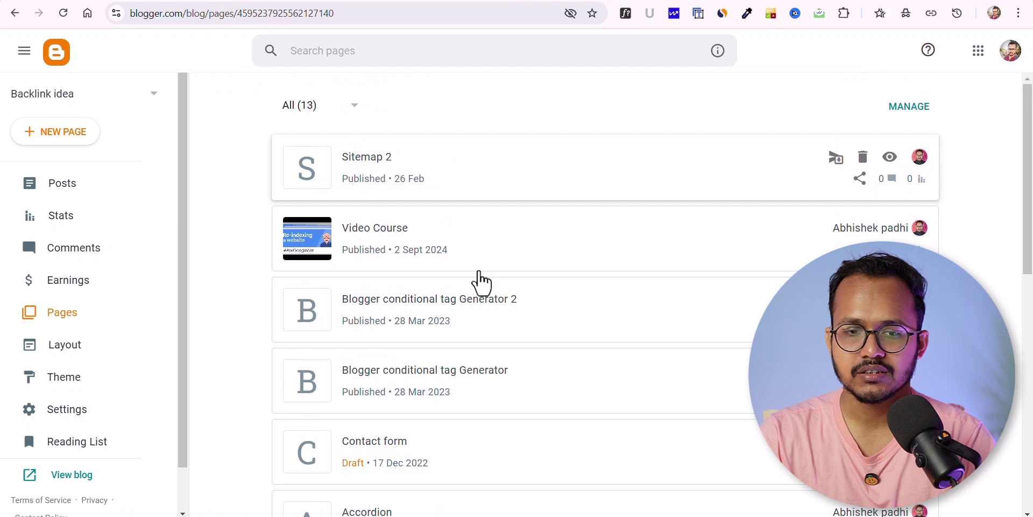
pyautogui.scroll(-8, 480, 279)
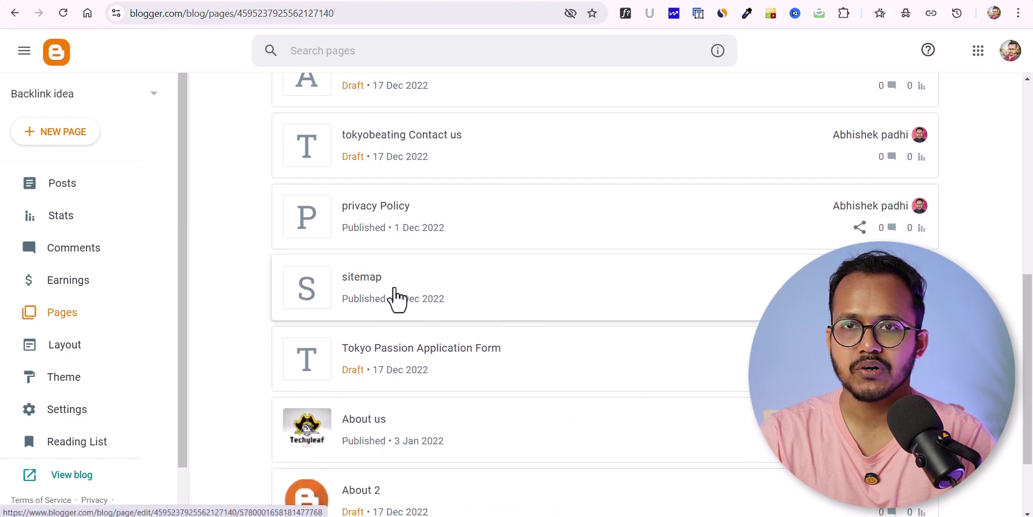
pyautogui.scroll(8, 395, 301)
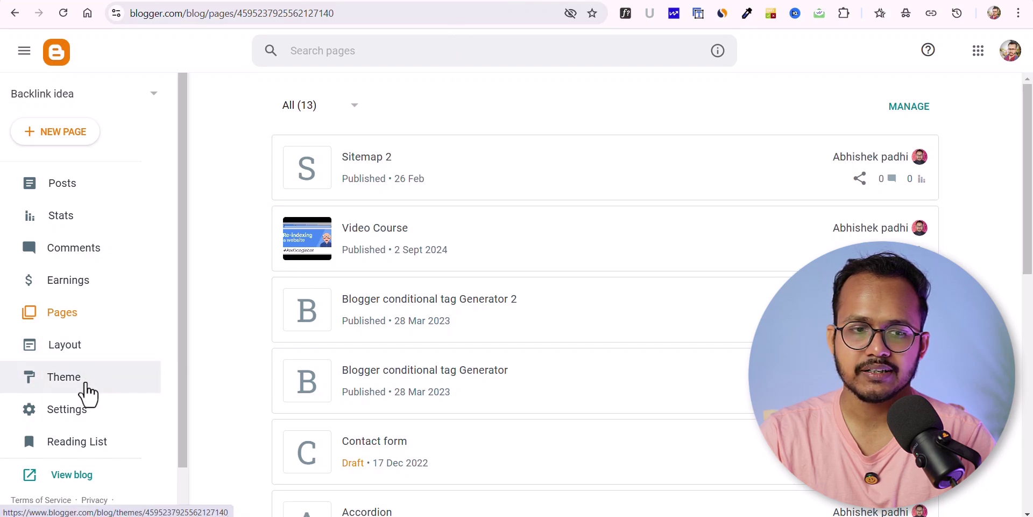
# Delete the custom redirect from /p/sitemap.html to /p/sitemap-2.html in the blog settings and save the custom redirects
pyautogui.click(81, 413)
pyautogui.scroll(-15, 397, 296)
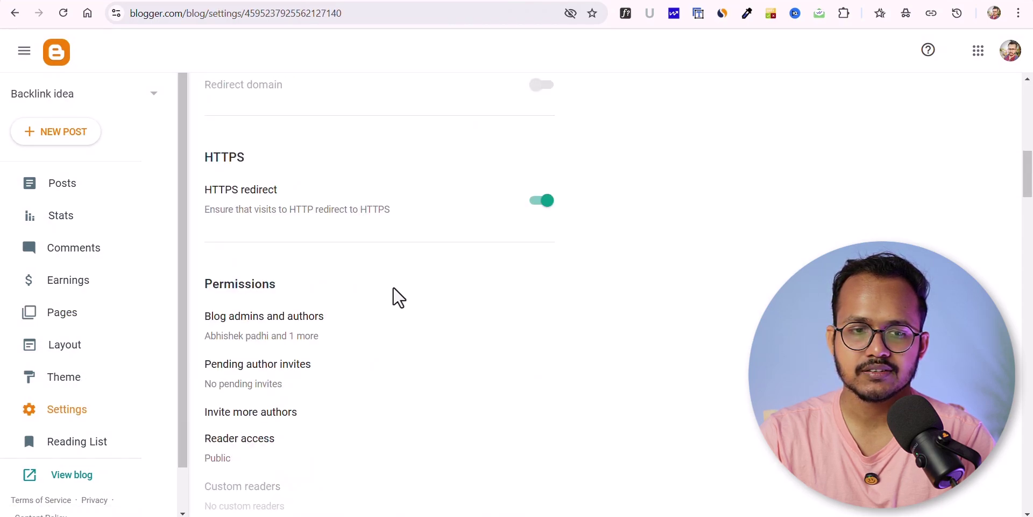
pyautogui.scroll(-16, 323, 317)
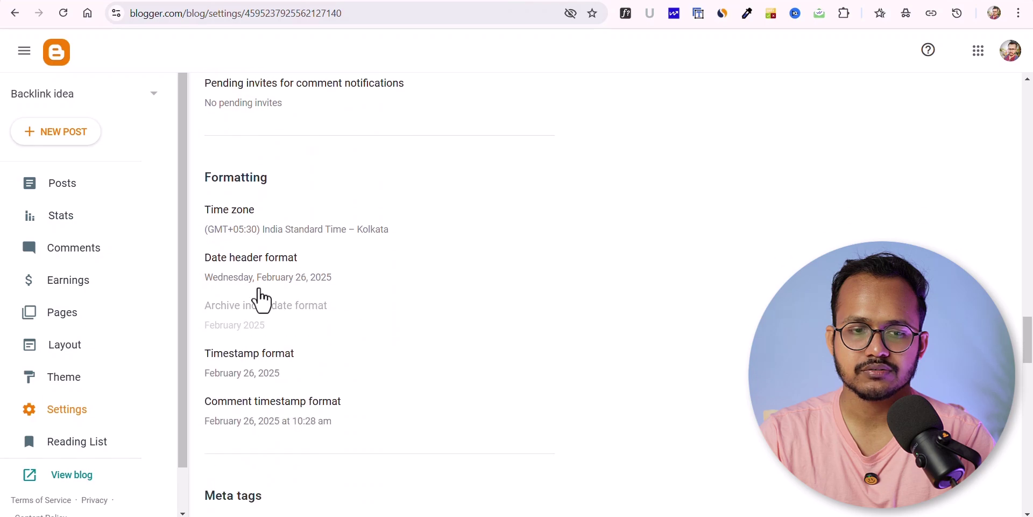
pyautogui.scroll(-5, 261, 298)
pyautogui.click(267, 168)
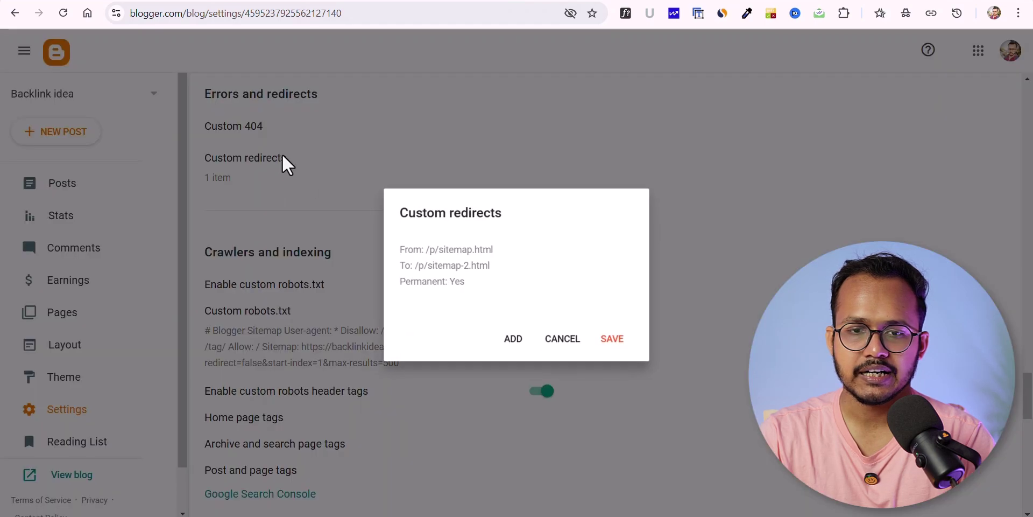
pyautogui.click(472, 263)
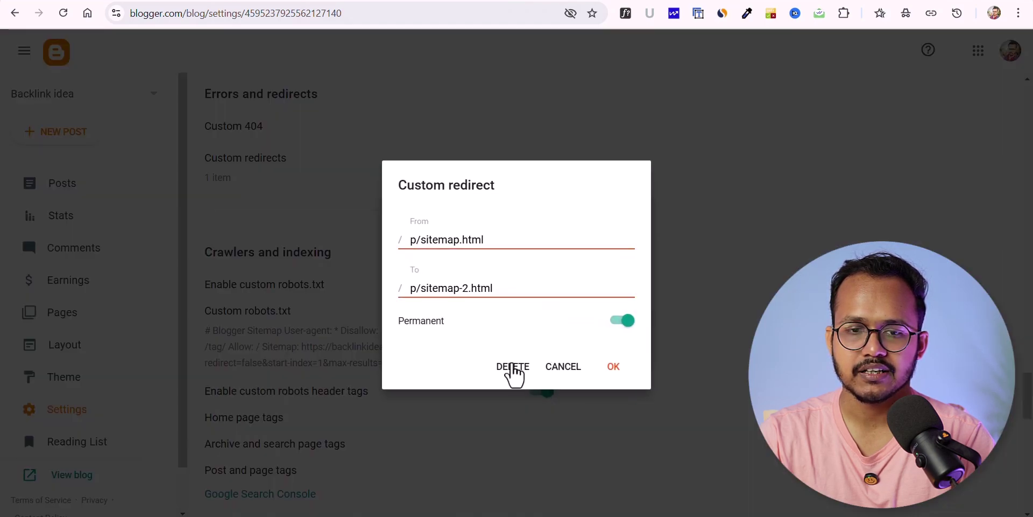
pyautogui.click(513, 367)
pyautogui.click(613, 340)
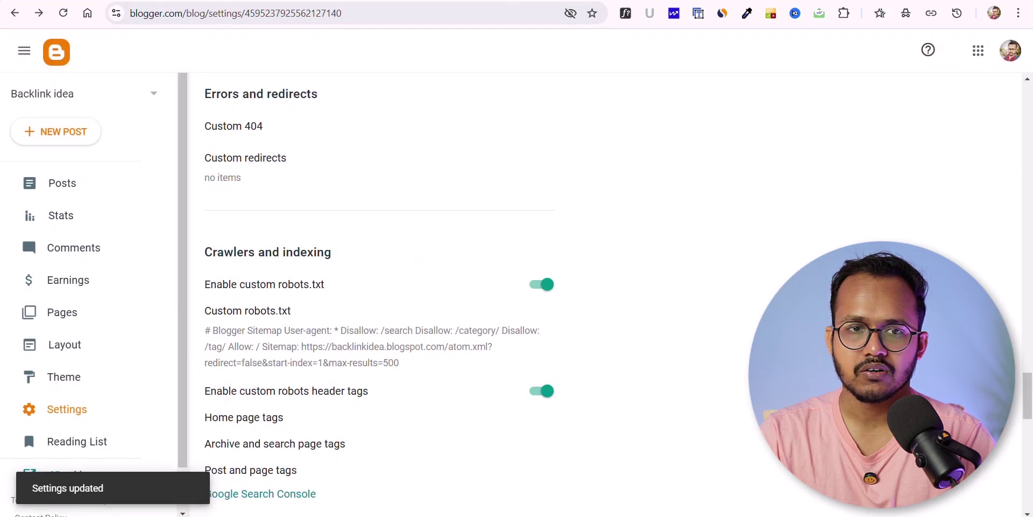
# Return to the Pages list and locate the old sitemap page
pyautogui.click(61, 312)
pyautogui.scroll(-3, 494, 343)
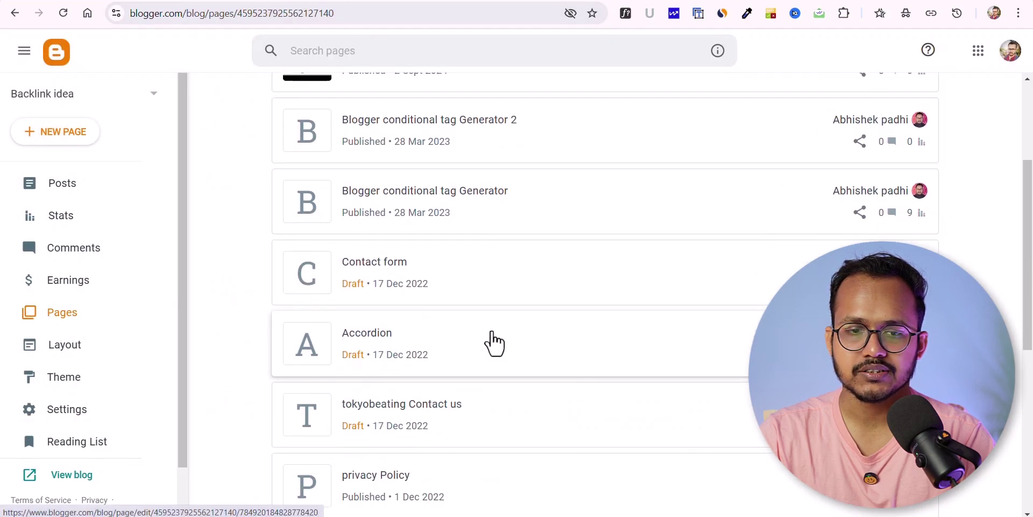
pyautogui.scroll(-3, 494, 343)
pyautogui.click(531, 366)
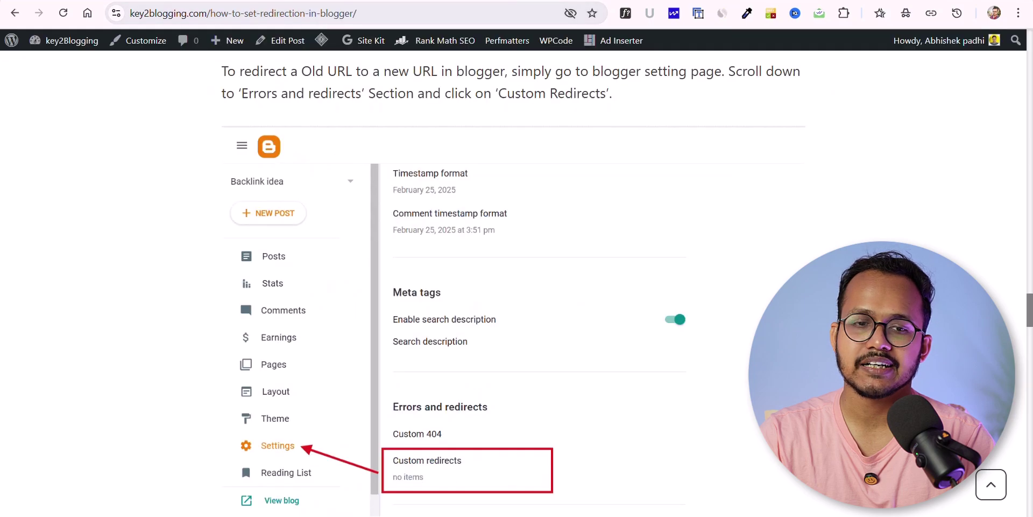
# Copy the JavaScript code for redirecting a Blogger blog to another blog from the key2blogging redirection article
pyautogui.scroll(-10, 472, 301)
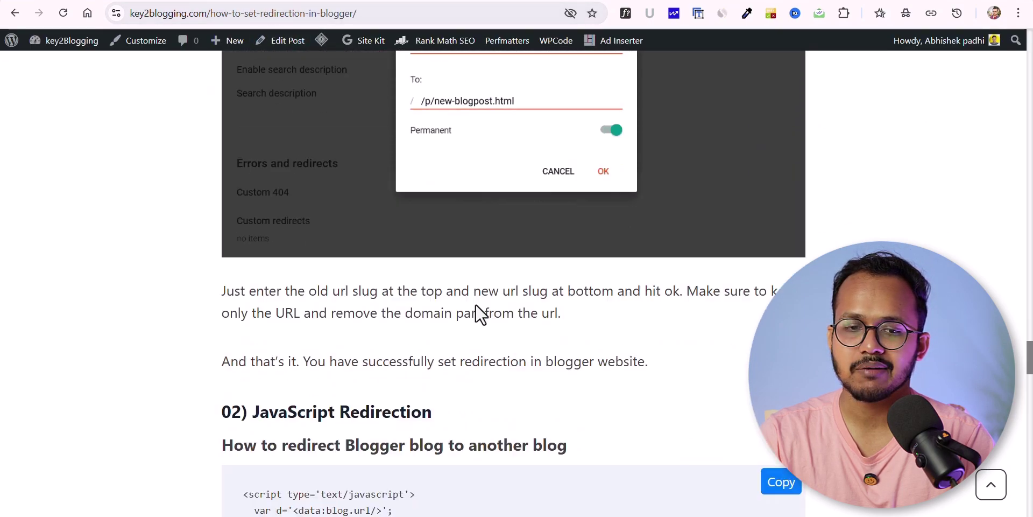
pyautogui.scroll(-5, 477, 312)
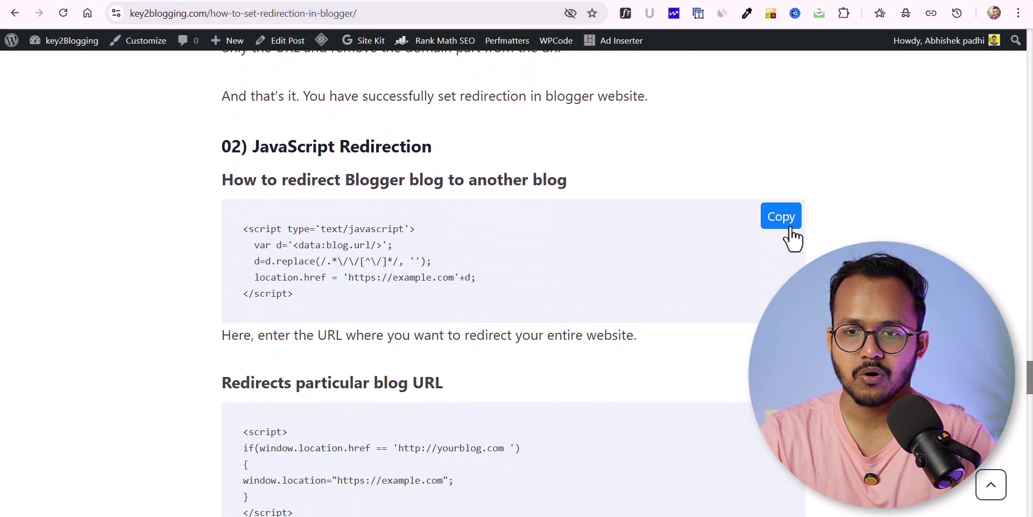
pyautogui.click(786, 217)
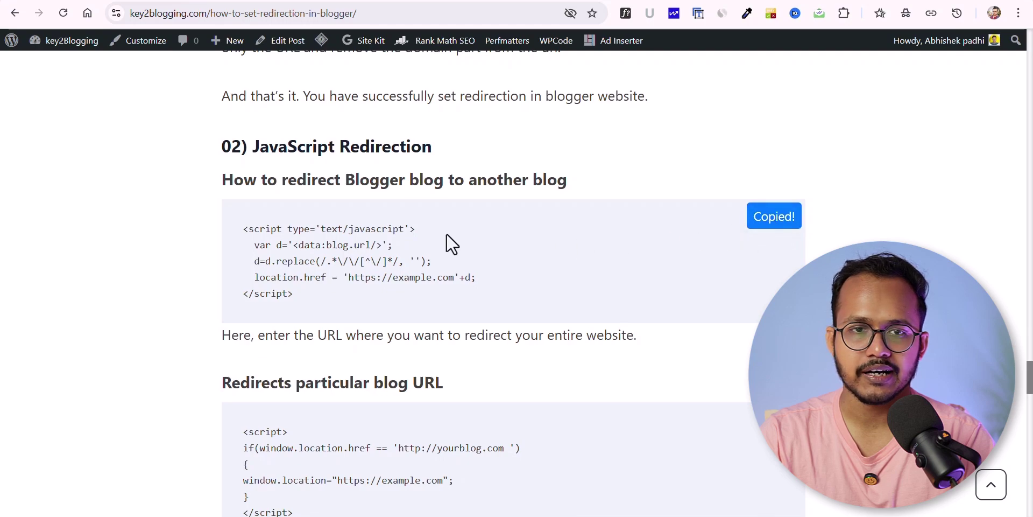
# Open the Blogger theme's HTML for editing and paste the copied redirect script below the opening head tag
pyautogui.click(303, 1)
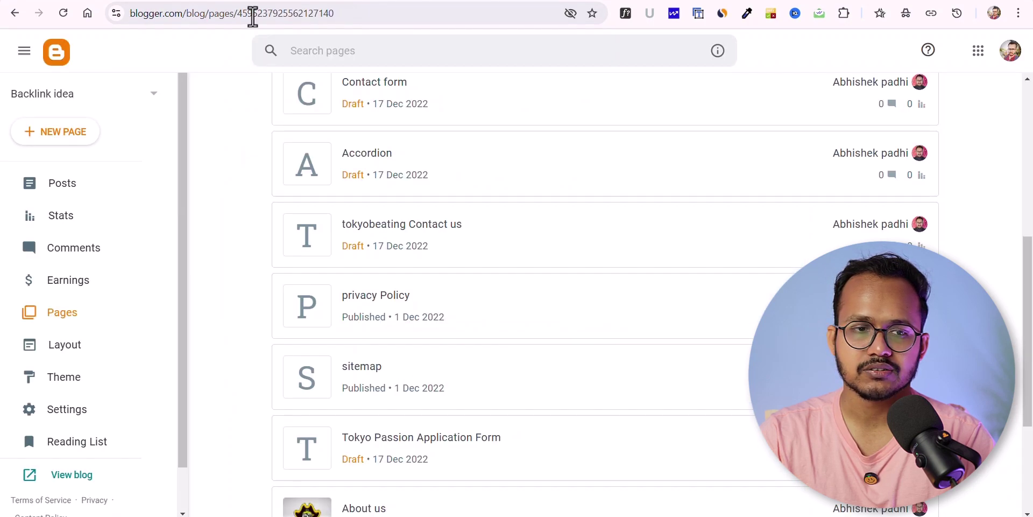
pyautogui.click(82, 384)
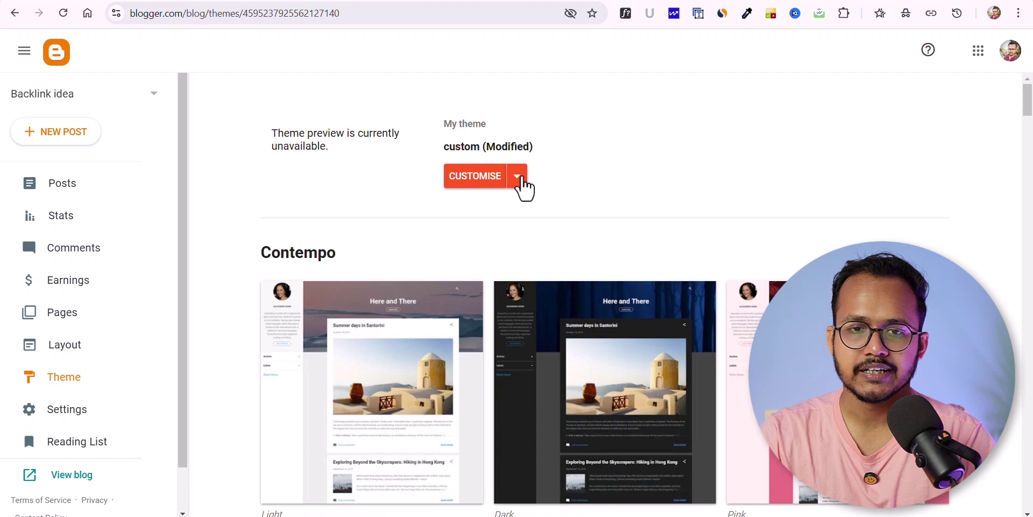
pyautogui.click(519, 178)
pyautogui.click(349, 290)
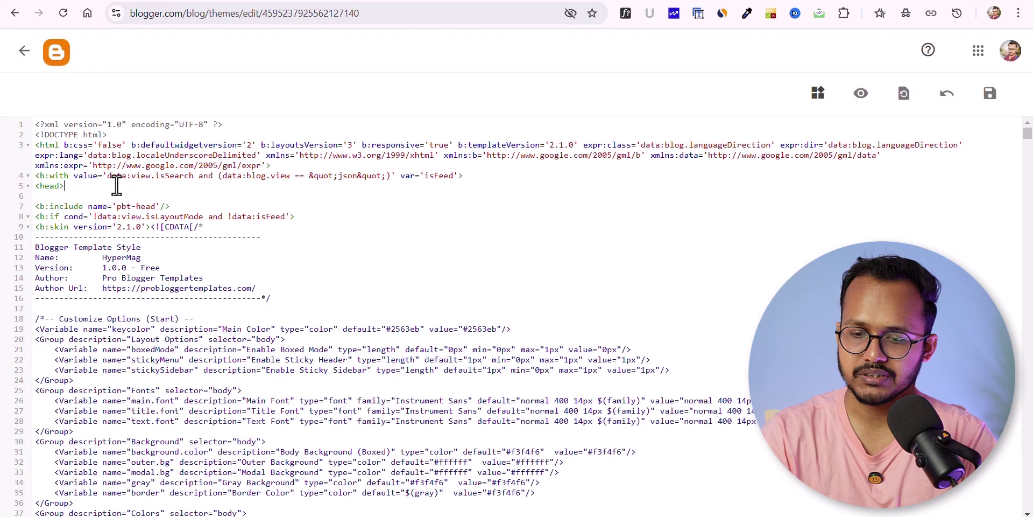
pyautogui.click(116, 185)
pyautogui.press('Return')
pyautogui.press('Return')
pyautogui.press('Return')
pyautogui.hotkey('ctrl', 'v')
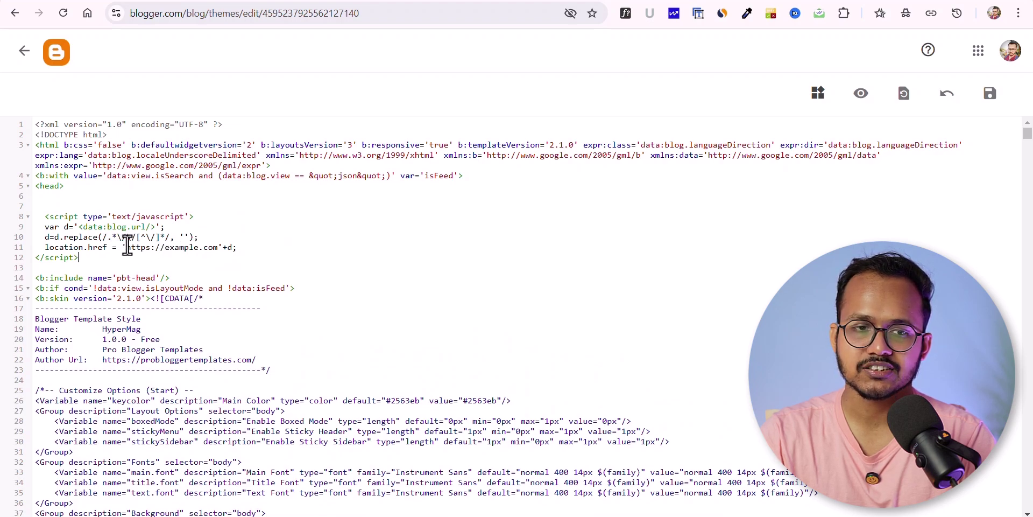
pyautogui.moveTo(128, 247); pyautogui.dragTo(212, 248)
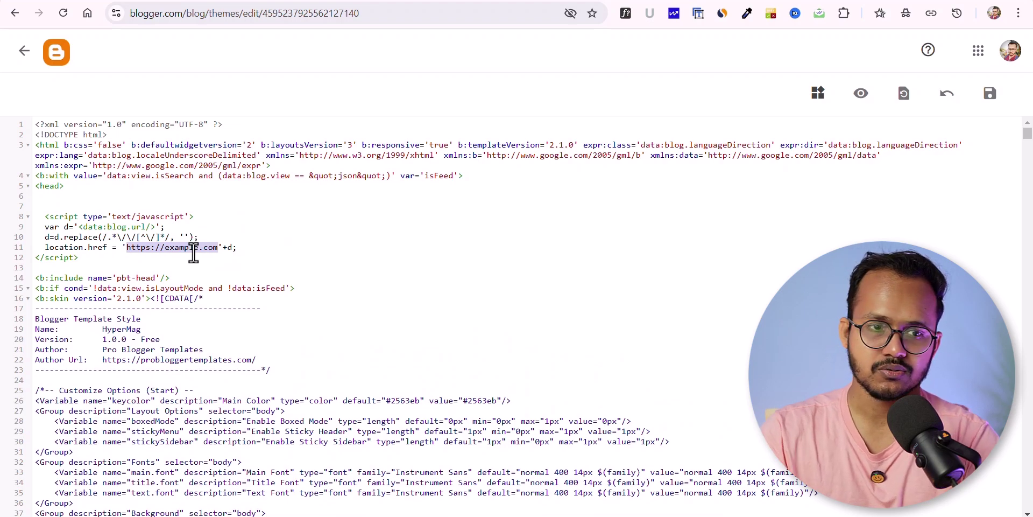
pyautogui.click(187, 248)
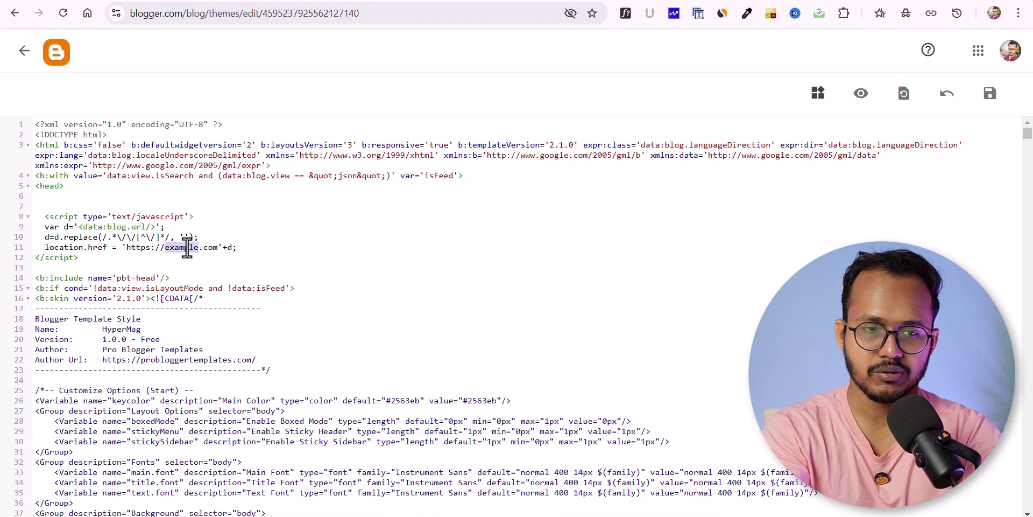
pyautogui.write('key2bl')
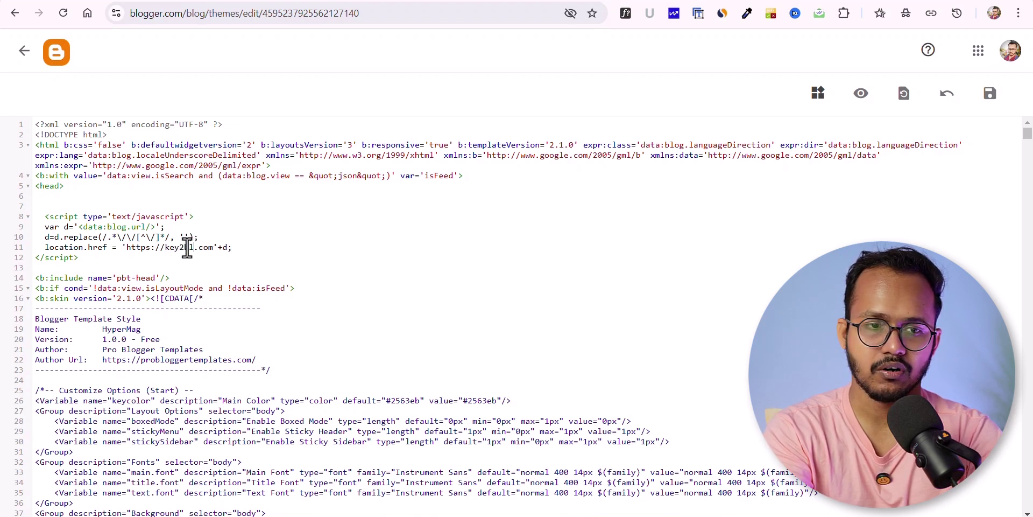
pyautogui.write('ogging')
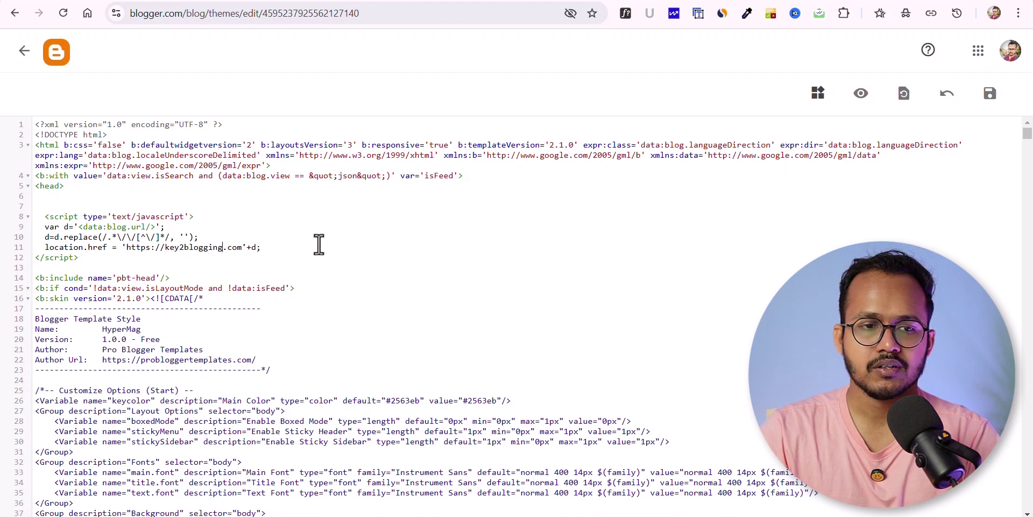
pyautogui.click(991, 93)
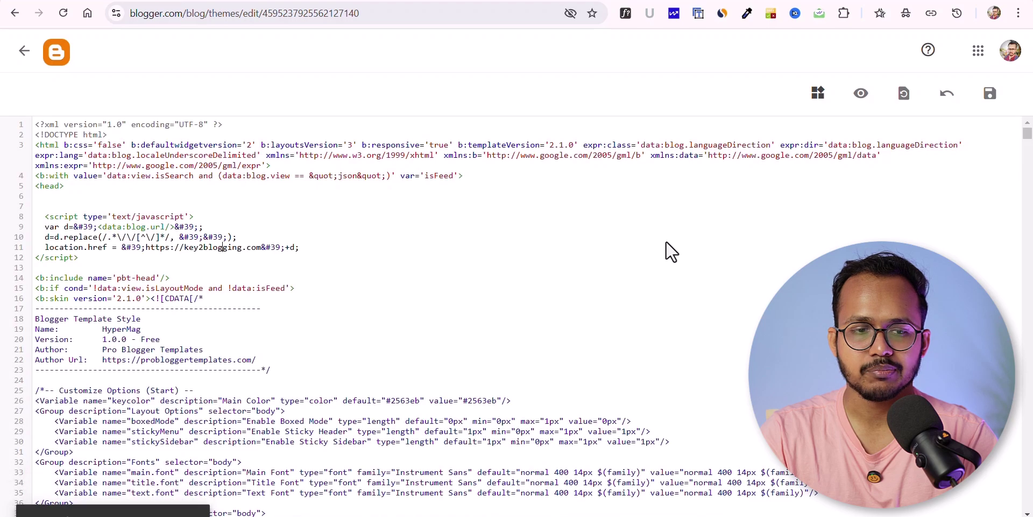
# Leave the HTML editor and view the blog to test the whole-site redirect
pyautogui.click(19, 64)
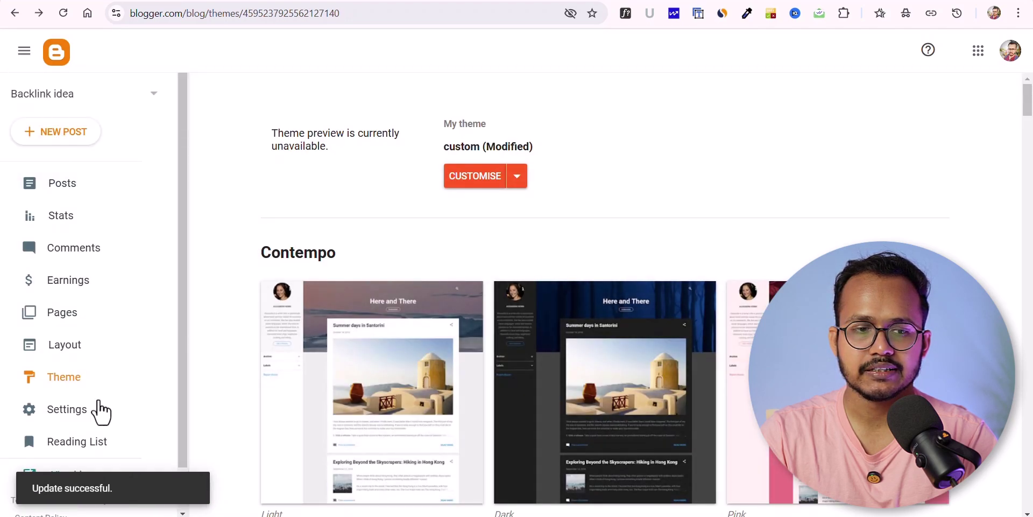
pyautogui.click(60, 473)
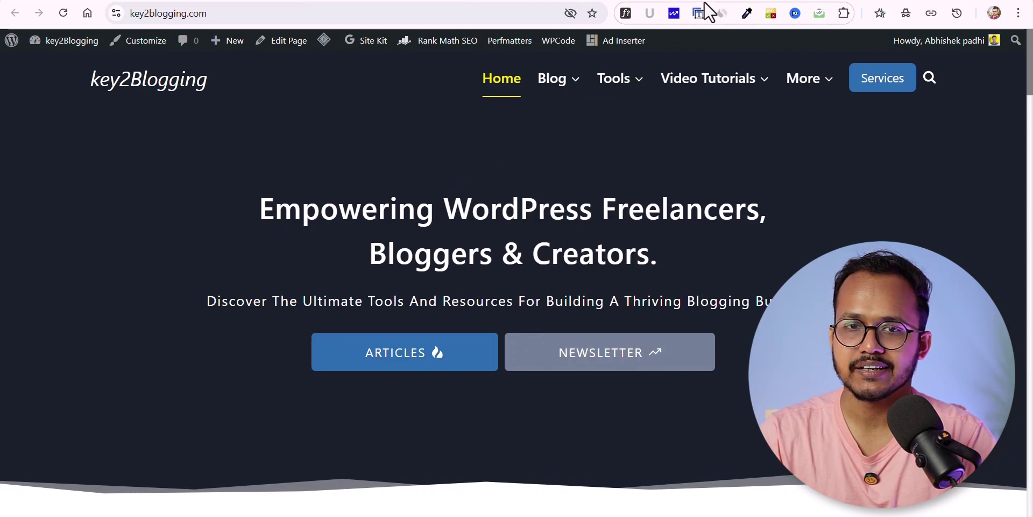
# Copy the article's script for redirecting a particular blog URL and paste it over the whole-blog redirect script in the theme HTML
pyautogui.scroll(-3, 466, 332)
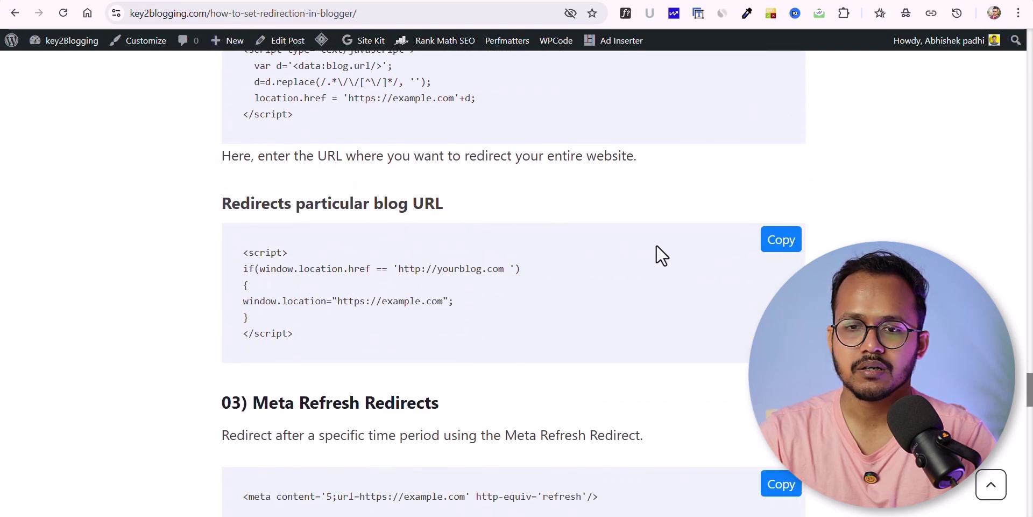
pyautogui.click(779, 244)
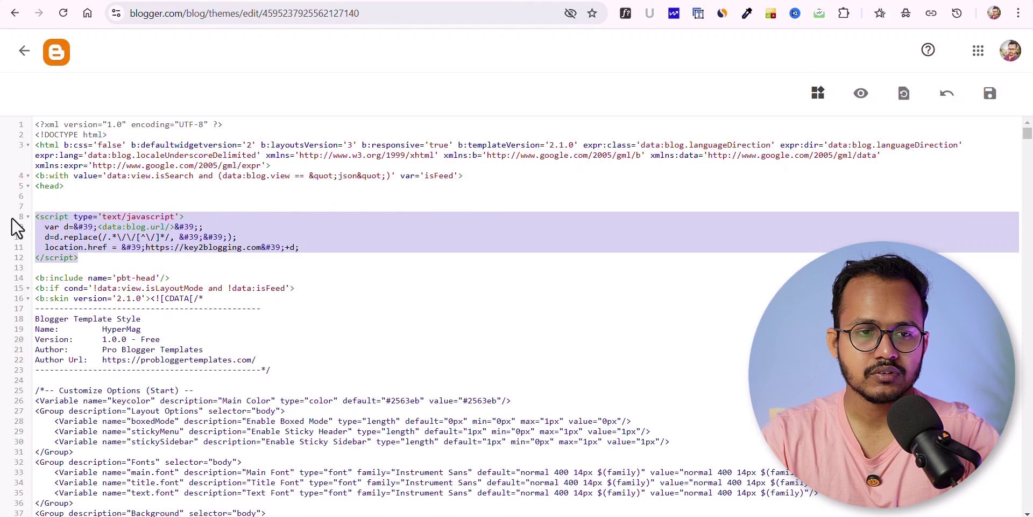
pyautogui.hotkey('ctrl', 'v')
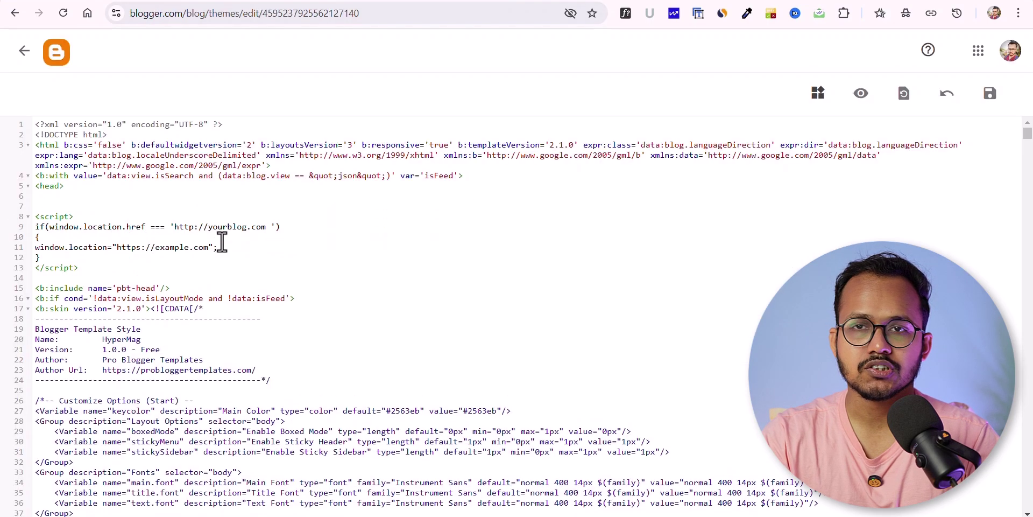
pyautogui.click(24, 50)
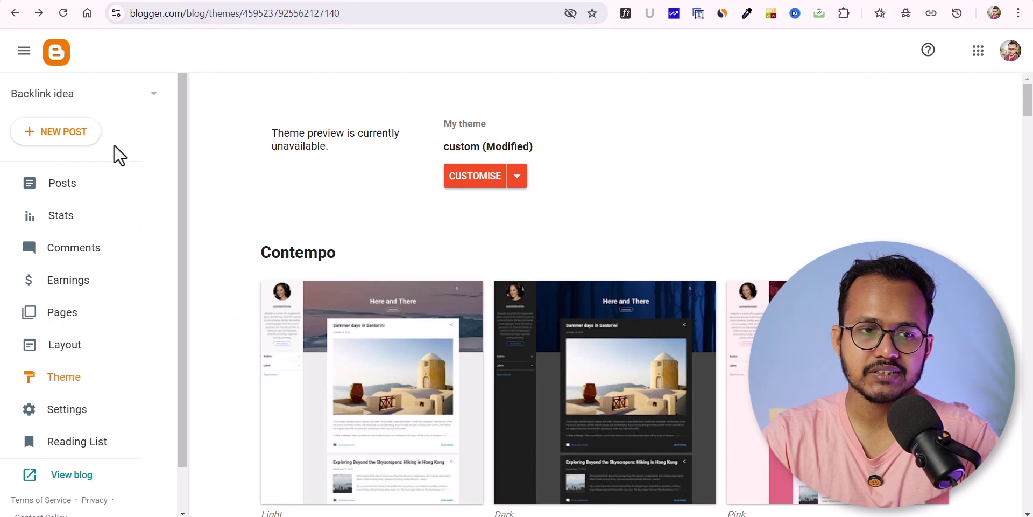
pyautogui.click(65, 185)
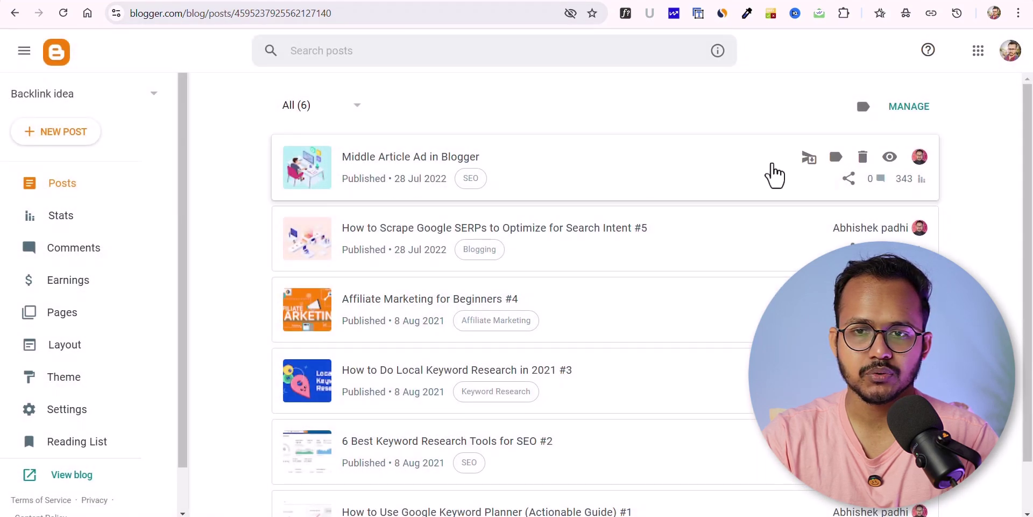
pyautogui.rightClick(890, 157)
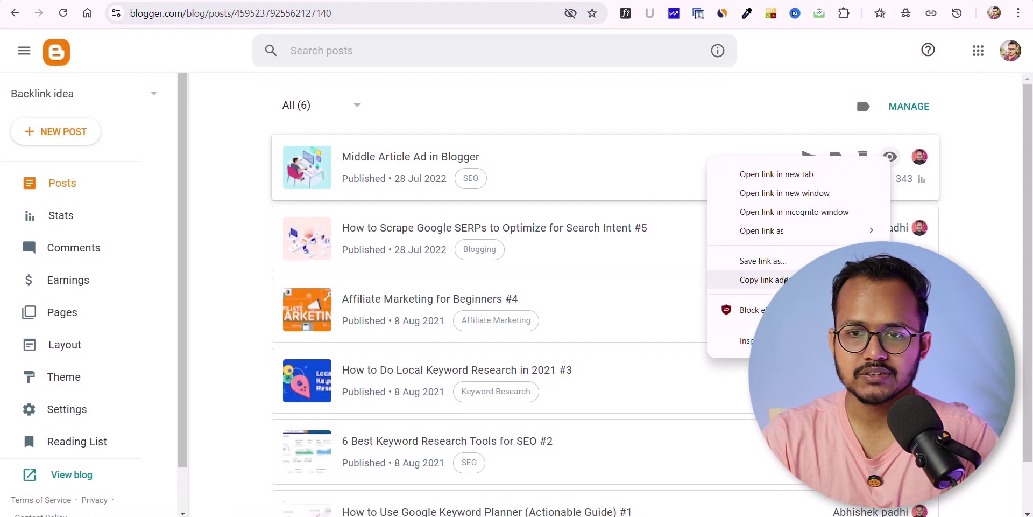
pyautogui.click(785, 280)
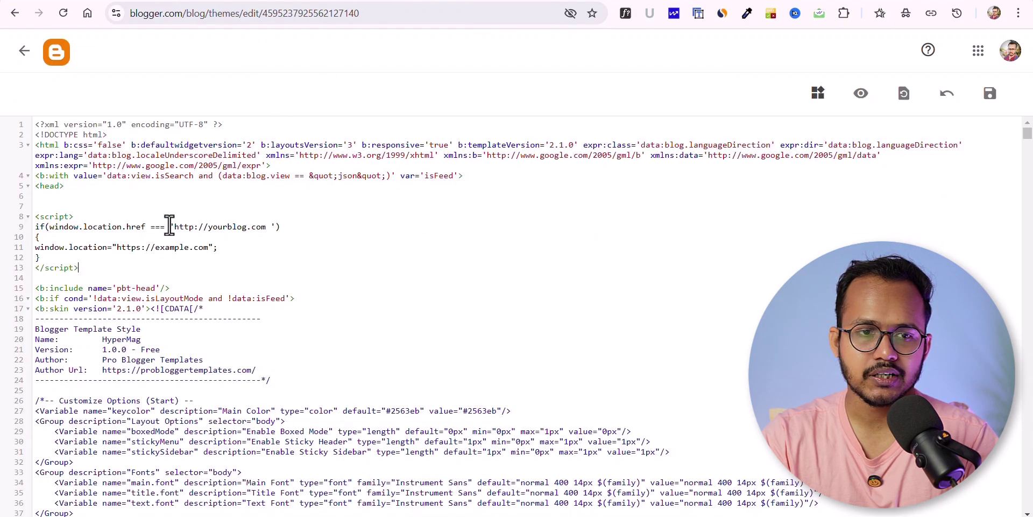
pyautogui.moveTo(174, 227); pyautogui.dragTo(260, 226)
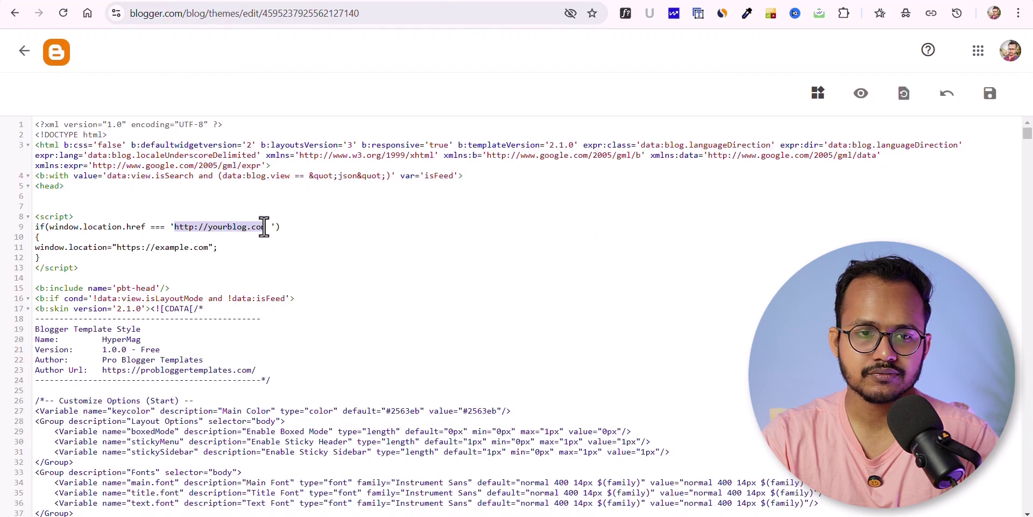
pyautogui.hotkey('ctrl', 'v')
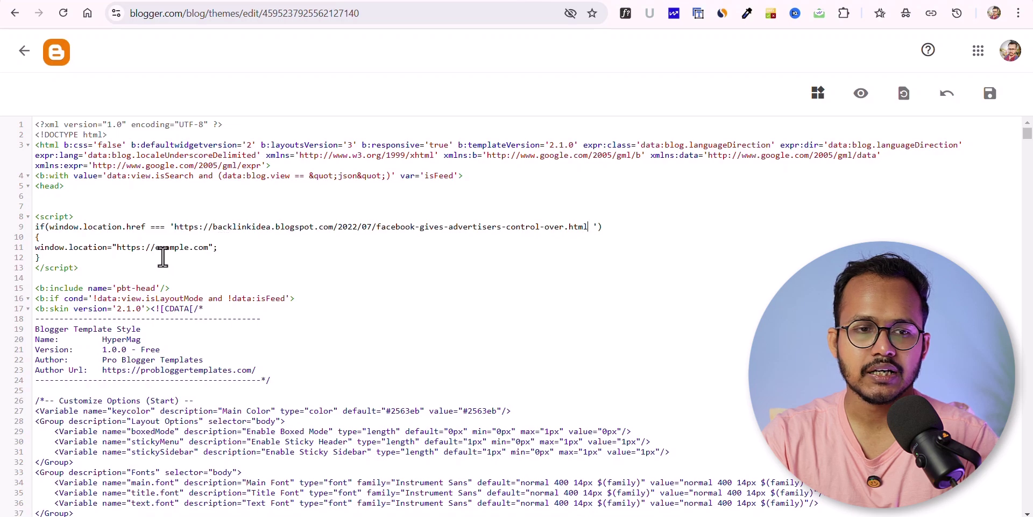
# Replace example.com with key2blogging.com as the destination in the single-post redirect script and save the theme
pyautogui.doubleClick(165, 247)
pyautogui.write('ke')
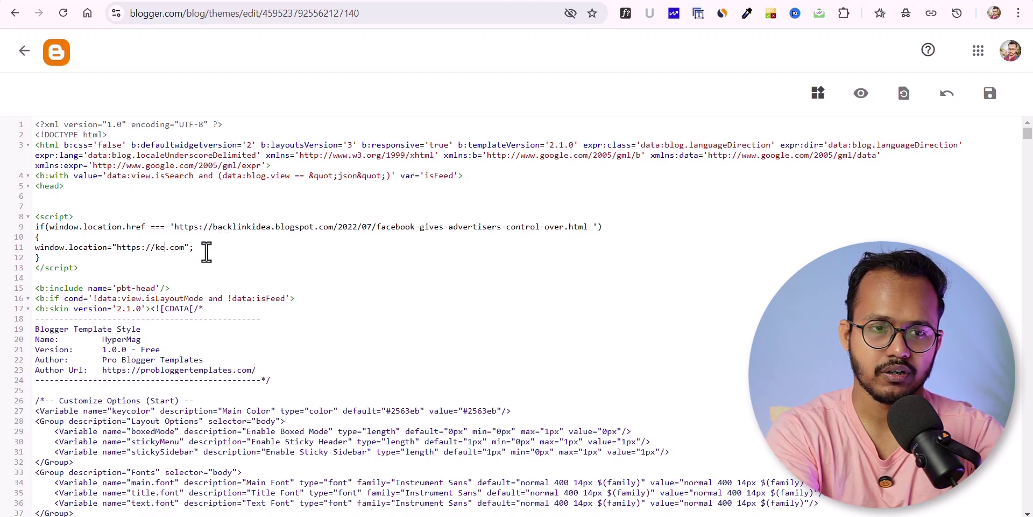
pyautogui.write('y2blo')
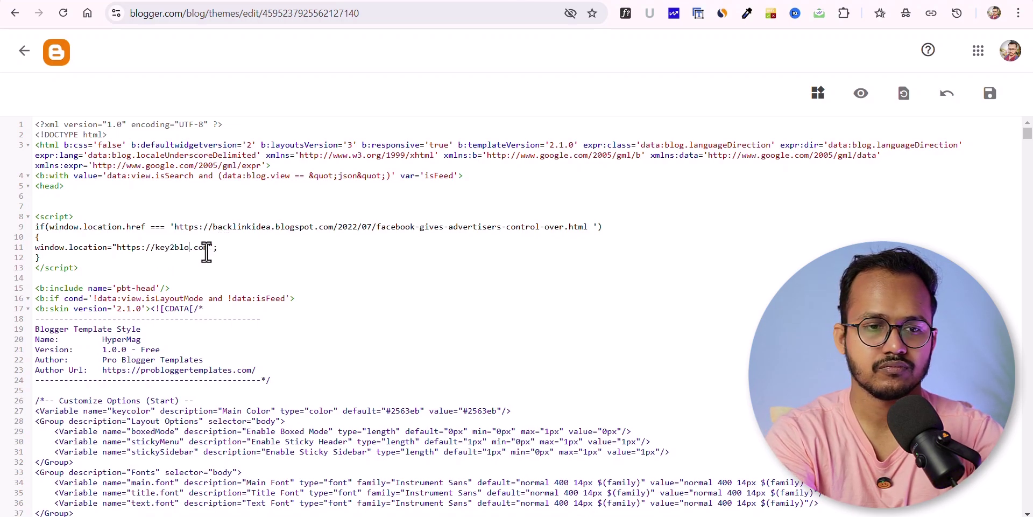
pyautogui.write('gging')
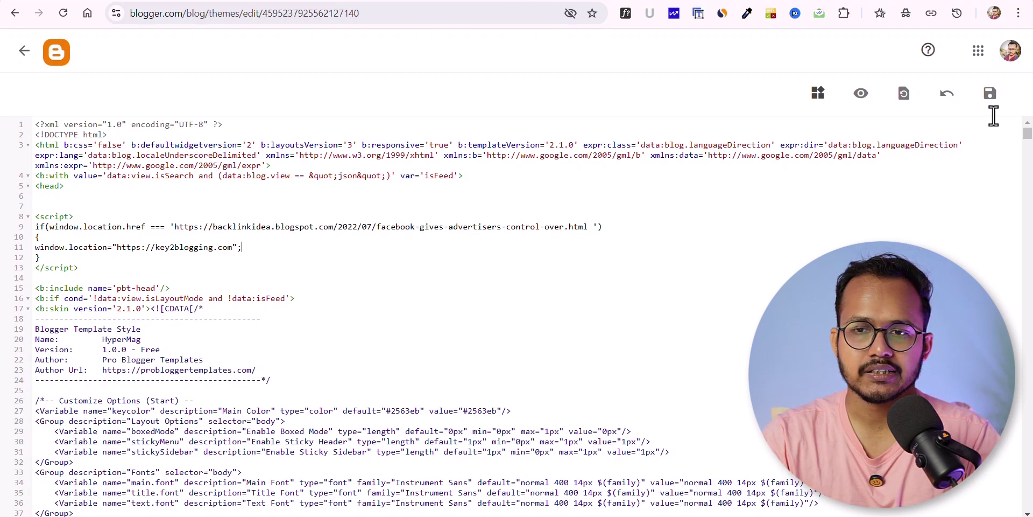
pyautogui.click(990, 93)
# Leave the HTML editor, view the blog and open the post "Middle Article Ad in Blogger" to test its redirect
pyautogui.click(24, 51)
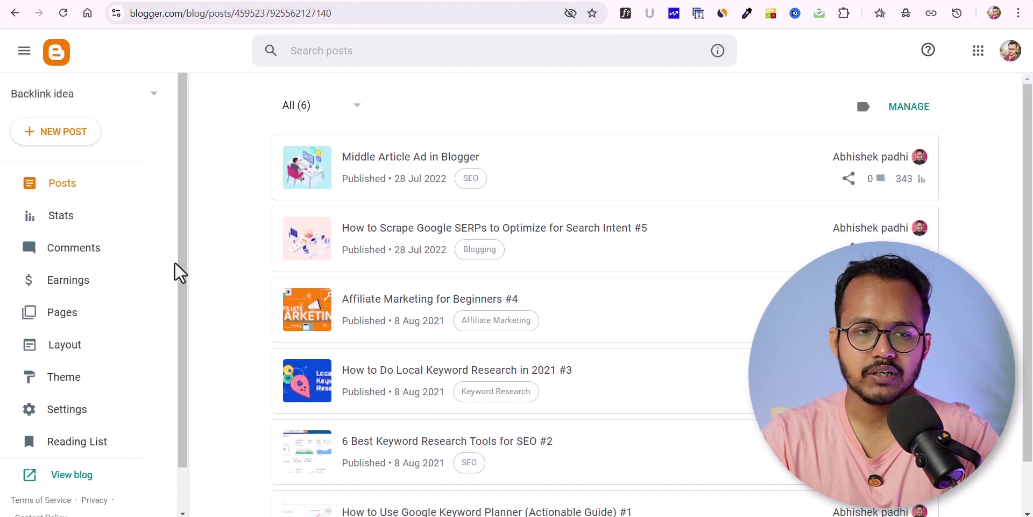
pyautogui.click(75, 474)
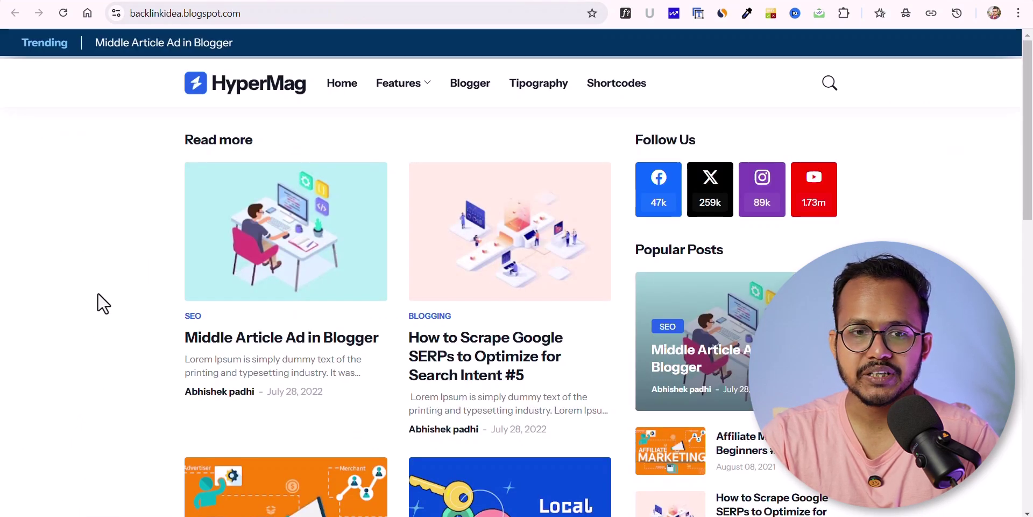
pyautogui.click(295, 250)
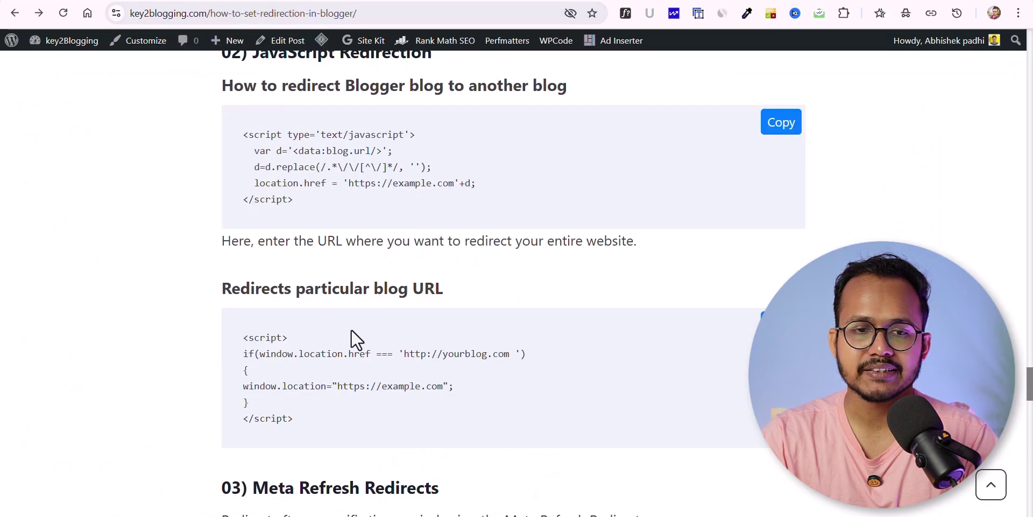
# Copy the article's Meta Refresh Redirects code and paste it over the single-post redirect script in the theme HTML
pyautogui.scroll(-6, 479, 382)
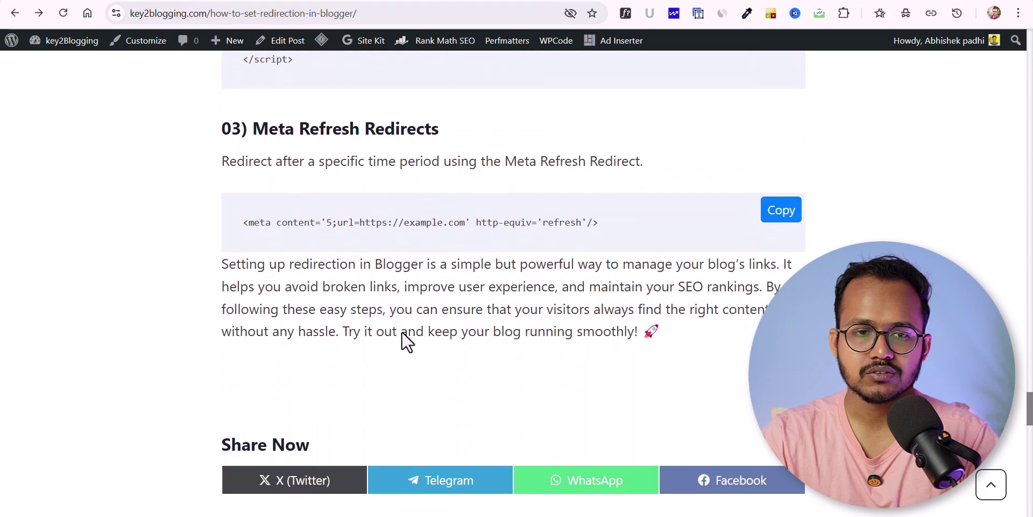
pyautogui.click(780, 216)
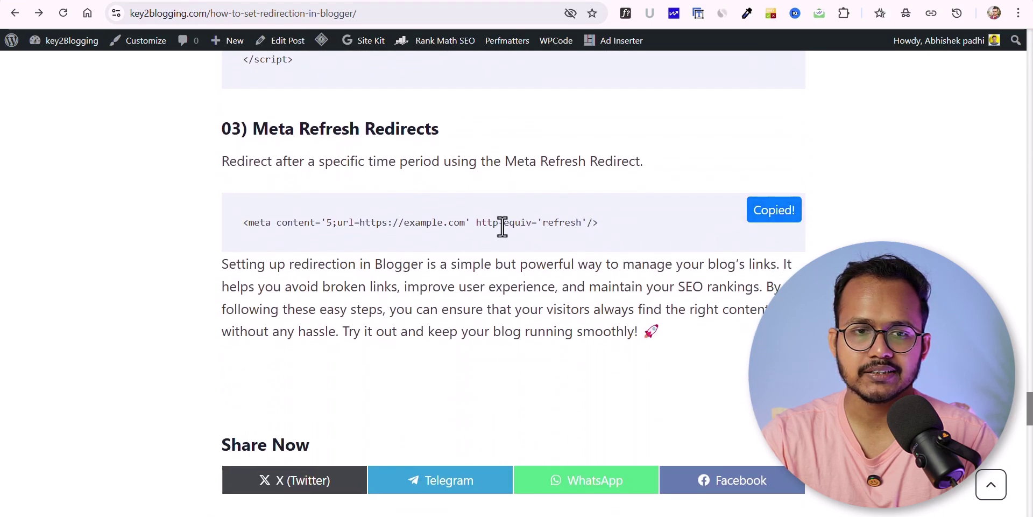
pyautogui.click(195, 0)
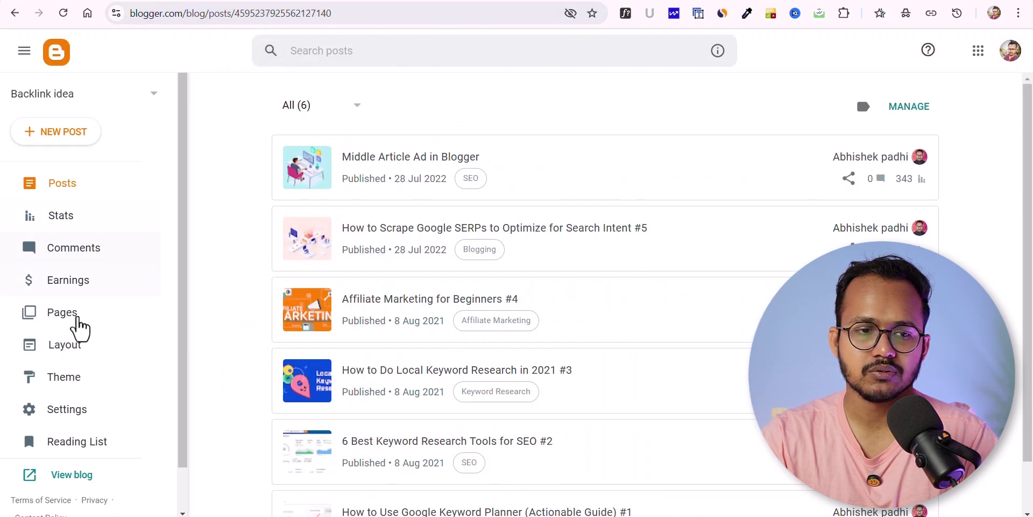
pyautogui.click(86, 385)
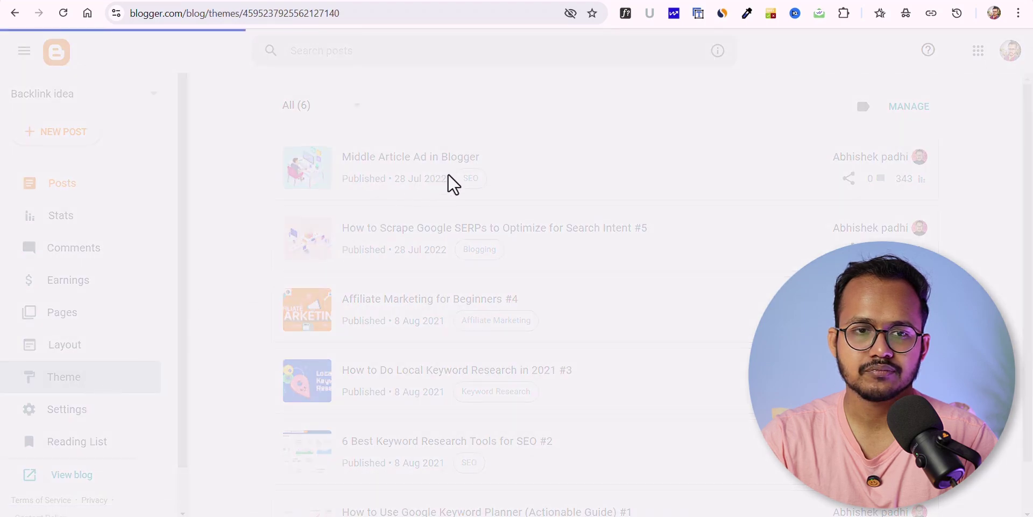
pyautogui.click(518, 180)
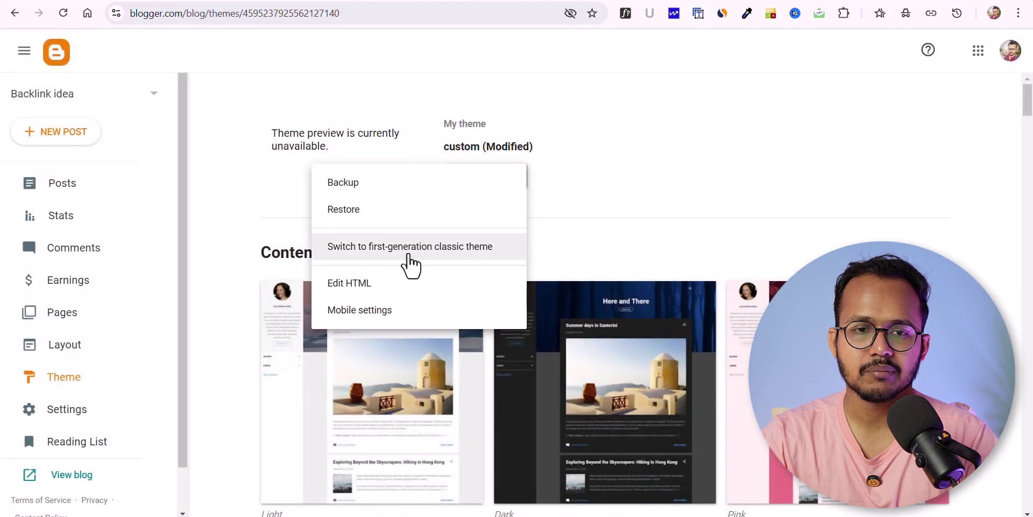
pyautogui.click(355, 282)
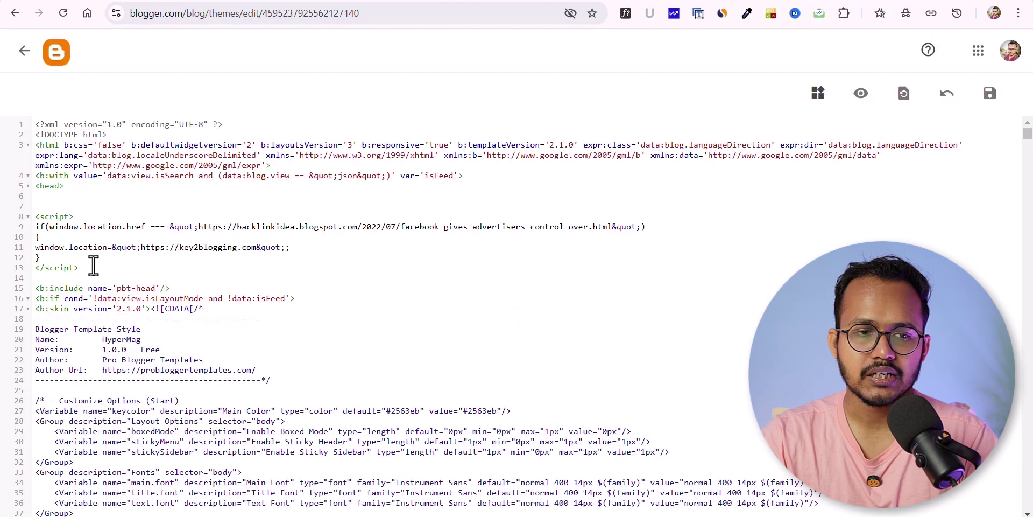
pyautogui.moveTo(86, 268); pyautogui.dragTo(23, 218)
pyautogui.hotkey('ctrl', 'v')
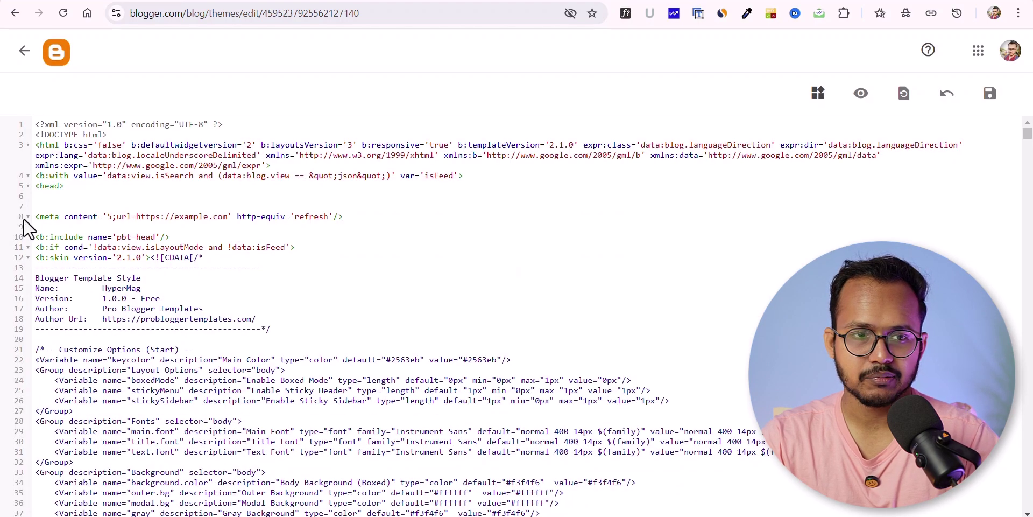
# Open "Best Blogger Themes for News website (Free & Paid)" in key2Blogging's Blogger category and copy its URL
pyautogui.doubleClick(180, 217)
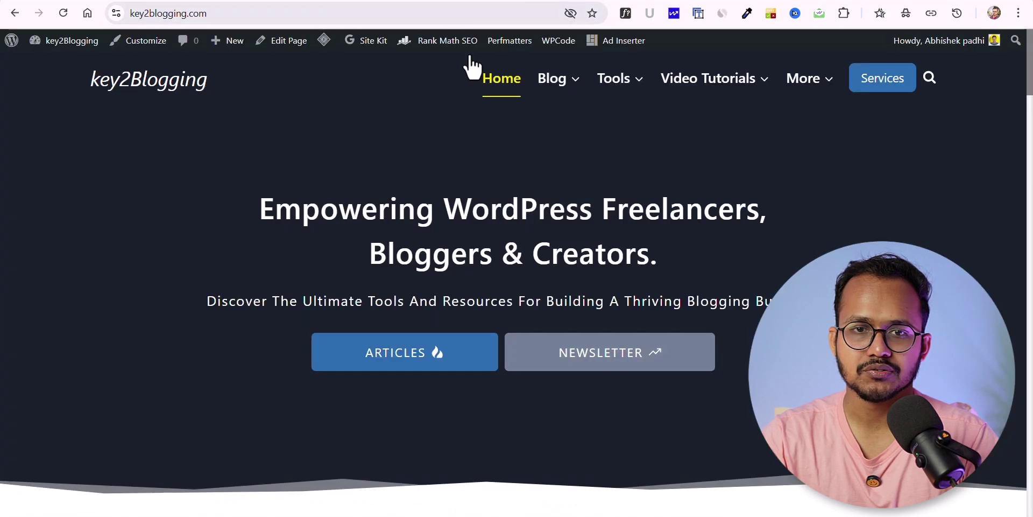
pyautogui.moveTo(554, 91)
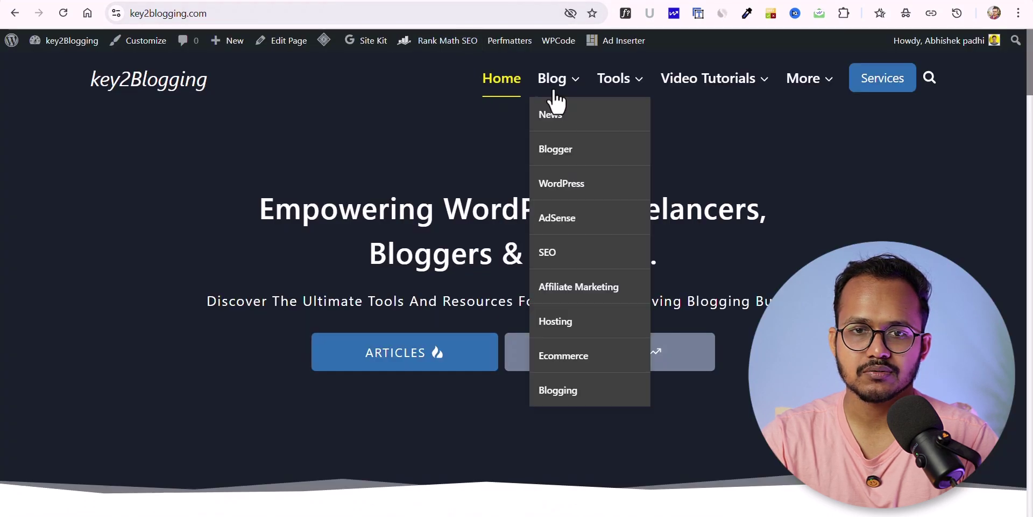
pyautogui.click(559, 156)
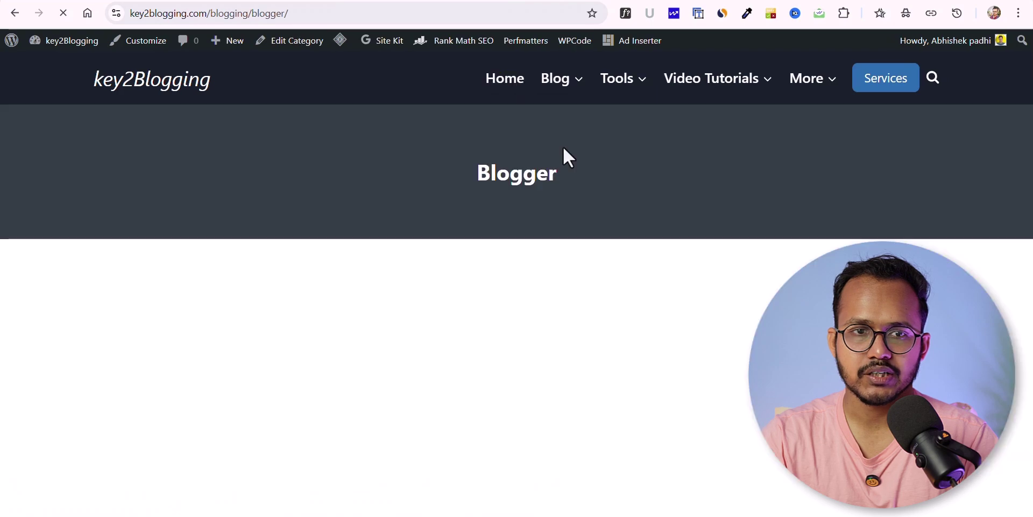
pyautogui.scroll(-3, 276, 284)
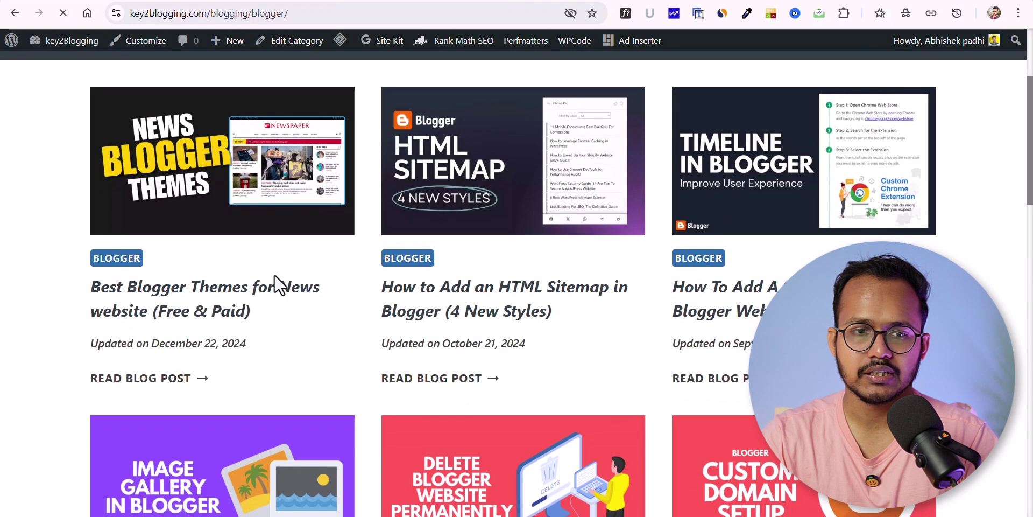
pyautogui.click(231, 298)
pyautogui.click(399, 12)
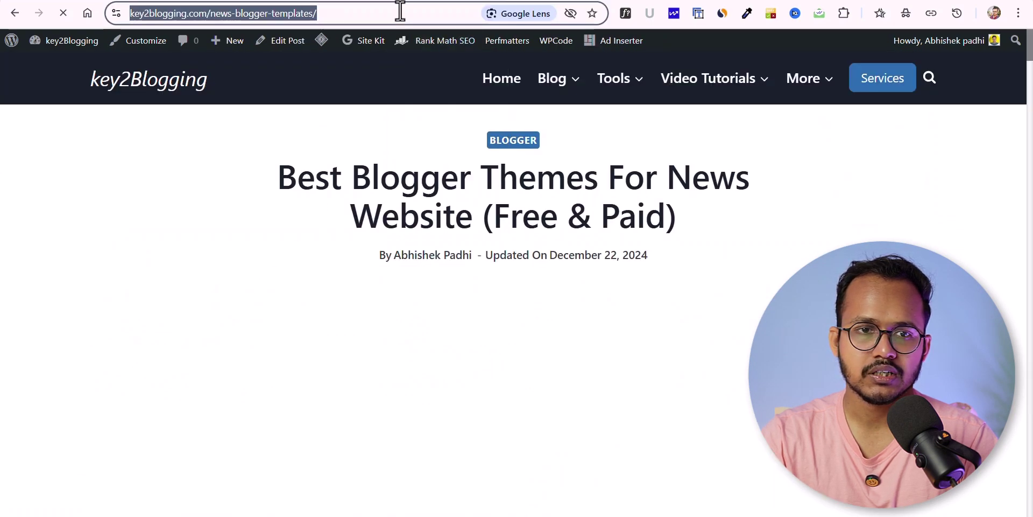
pyautogui.click(400, 11)
pyautogui.hotkey('ctrl', 'a')
pyautogui.hotkey('ctrl', 'c')
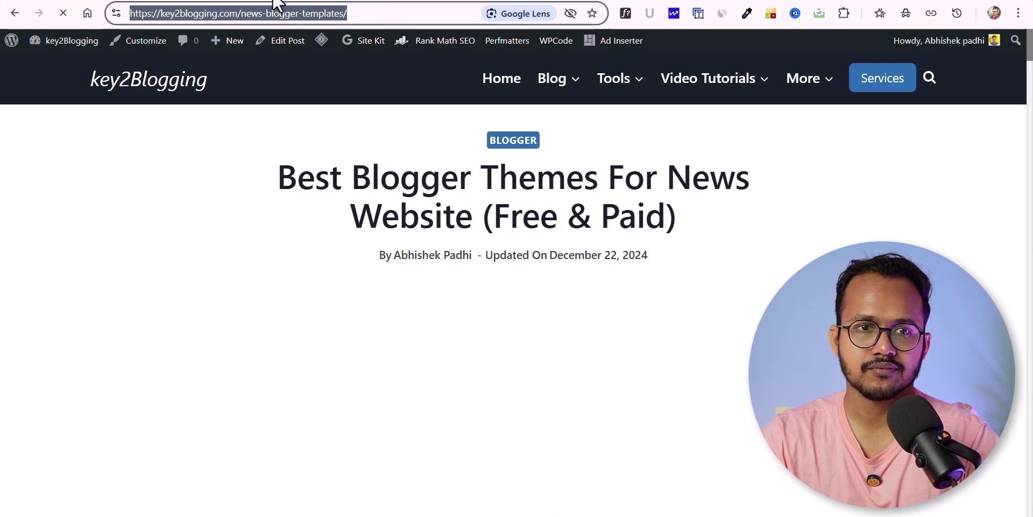
pyautogui.hotkey('ctrl', 'Tab')
pyautogui.click(169, 216)
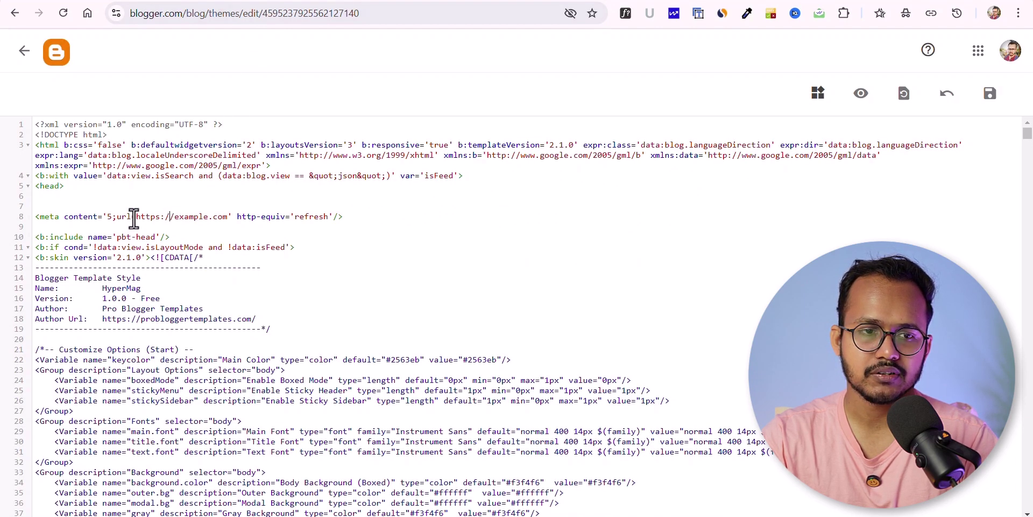
pyautogui.moveTo(153, 218); pyautogui.dragTo(227, 217)
pyautogui.hotkey('ctrl', 'v')
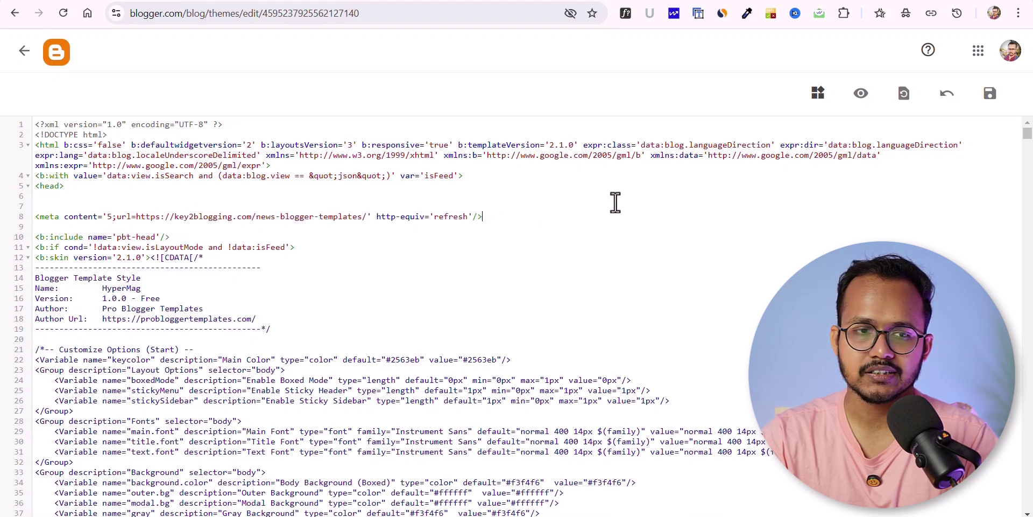
# Save the theme, leave the HTML editor and view the blog to test the timed redirect
pyautogui.click(991, 94)
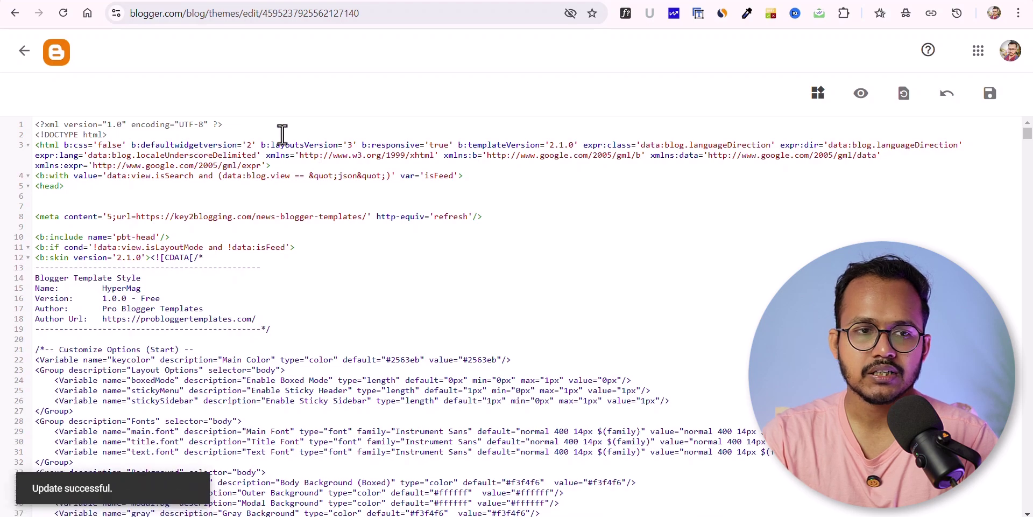
pyautogui.click(24, 54)
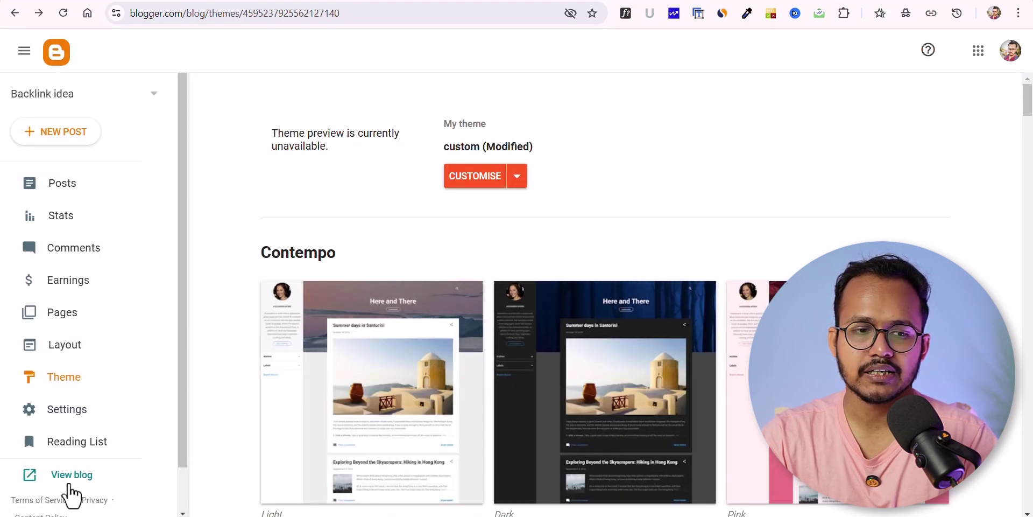
pyautogui.click(75, 473)
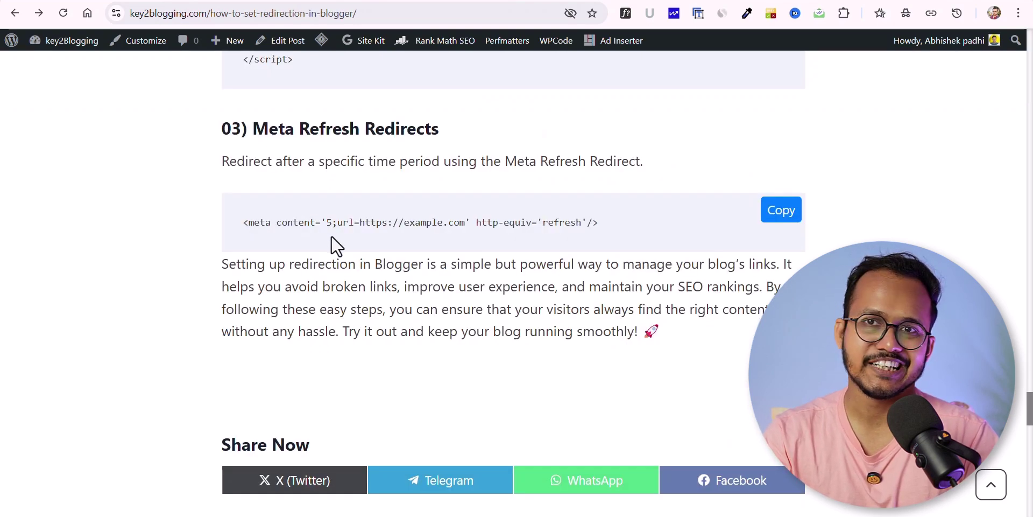
# Review the article's custom redirect, JavaScript and meta refresh methods, its redirect loop section and its introduction
pyautogui.scroll(6, 323, 242)
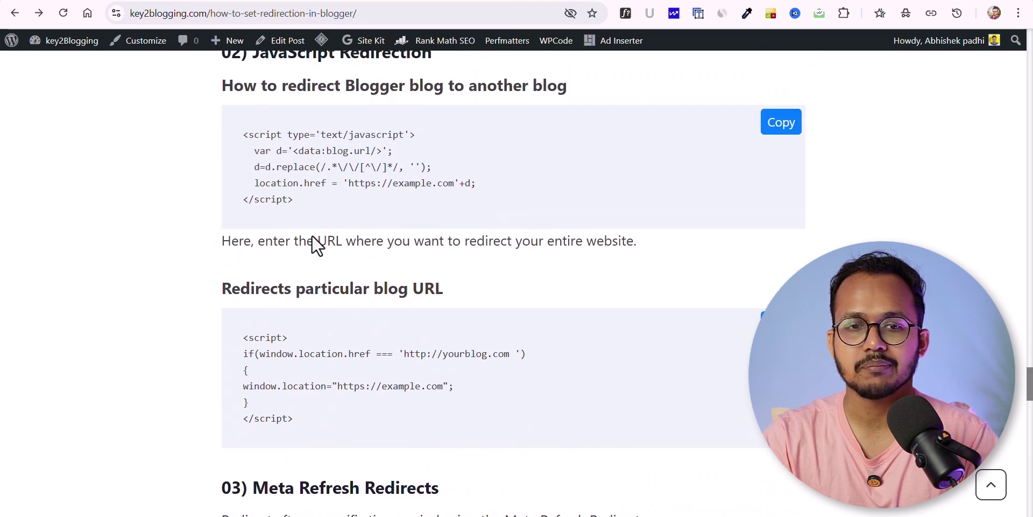
pyautogui.scroll(2, 312, 236)
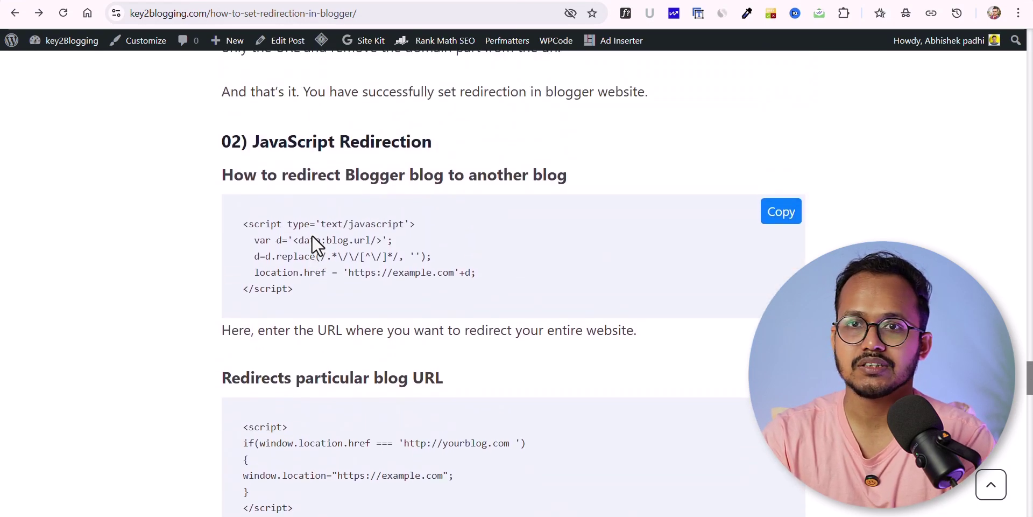
pyautogui.scroll(7, 312, 235)
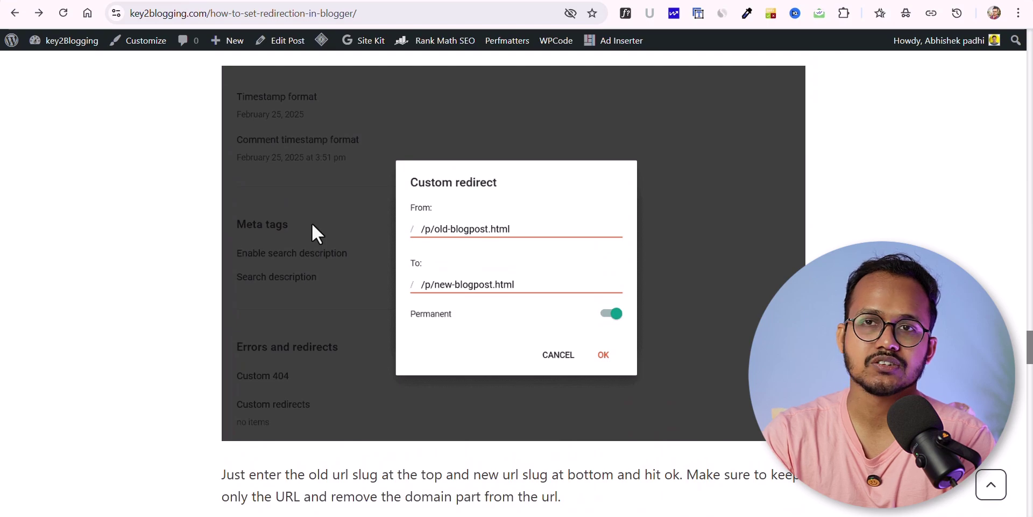
pyautogui.scroll(-7, 312, 225)
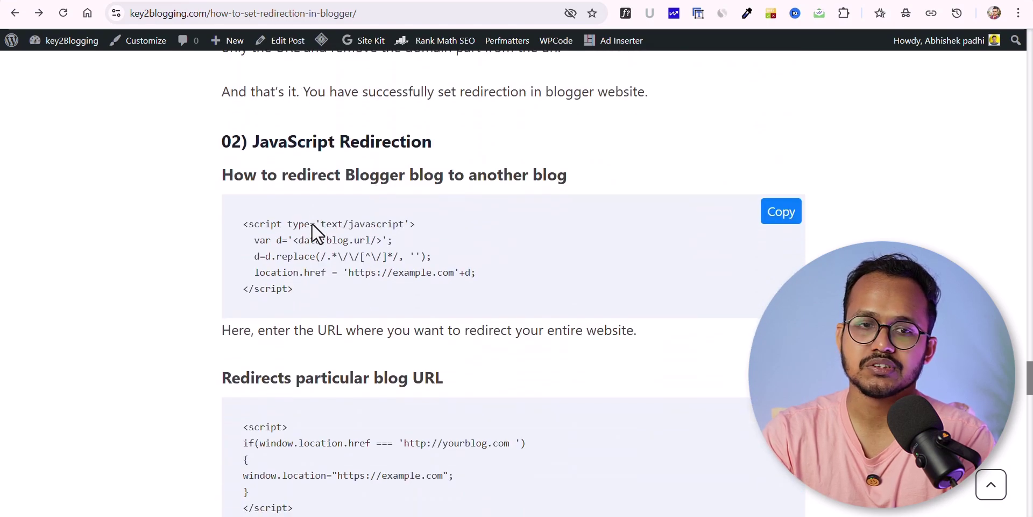
pyautogui.scroll(-6, 312, 231)
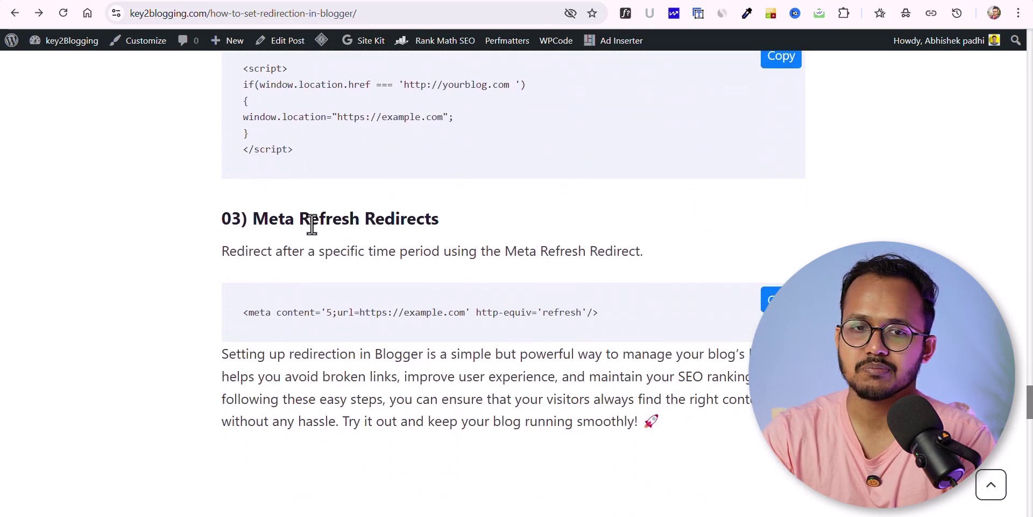
pyautogui.scroll(5, 317, 233)
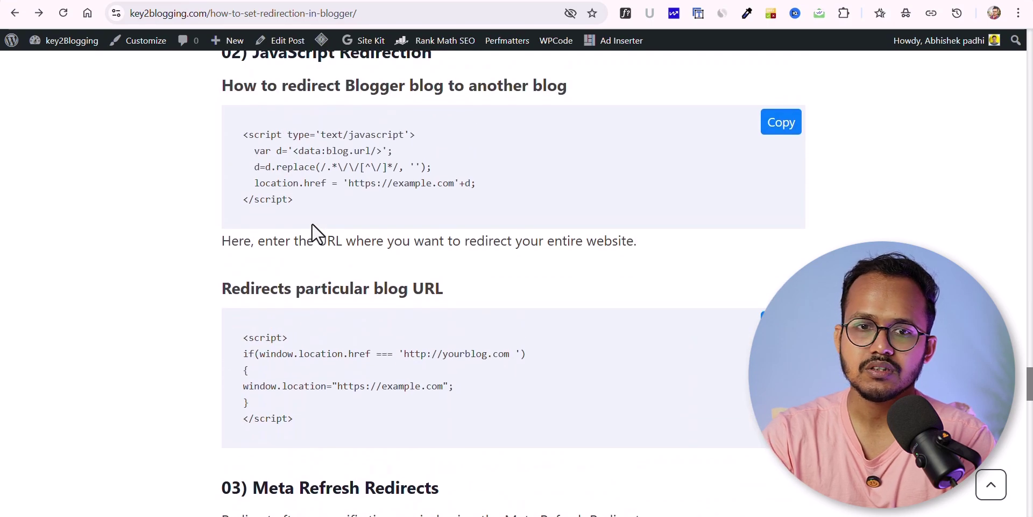
pyautogui.scroll(3, 226, 265)
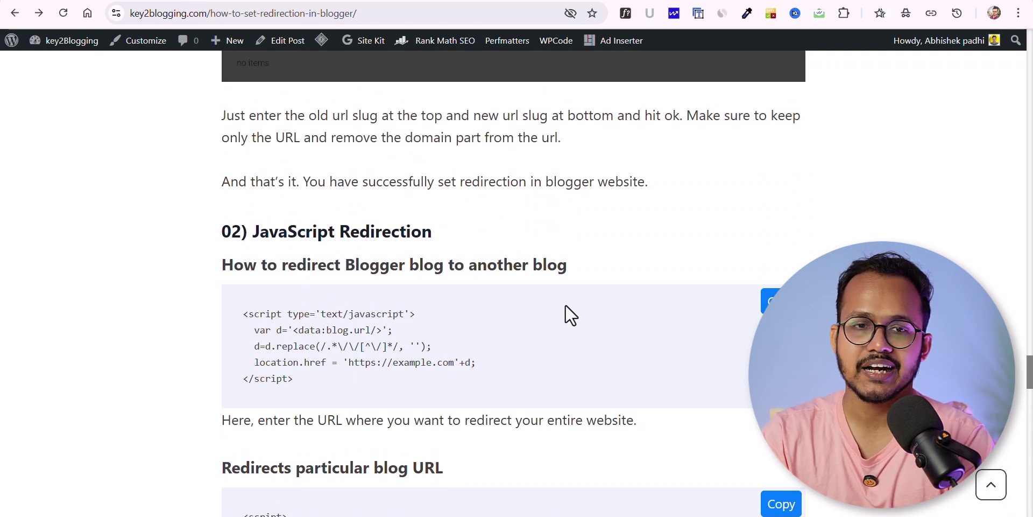
pyautogui.scroll(6, 565, 305)
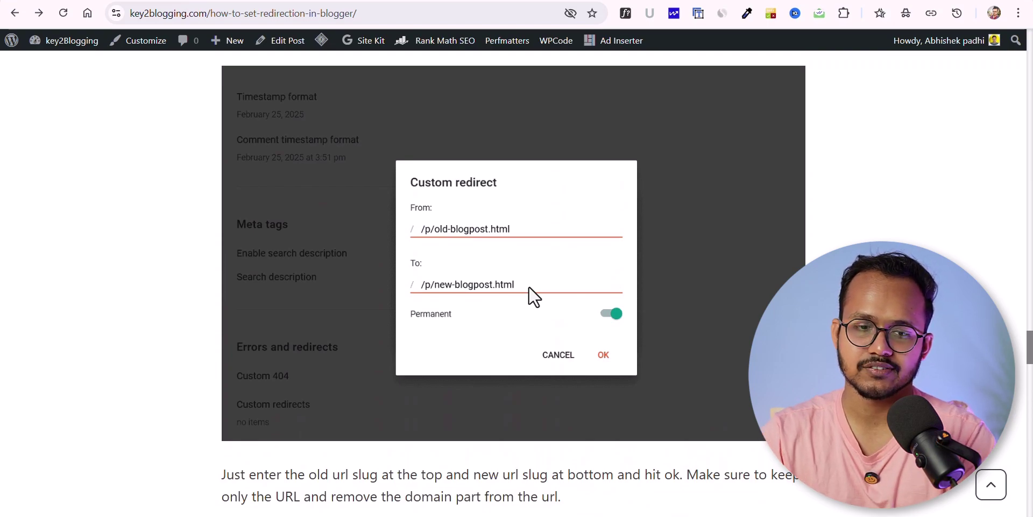
pyautogui.scroll(-9, 673, 409)
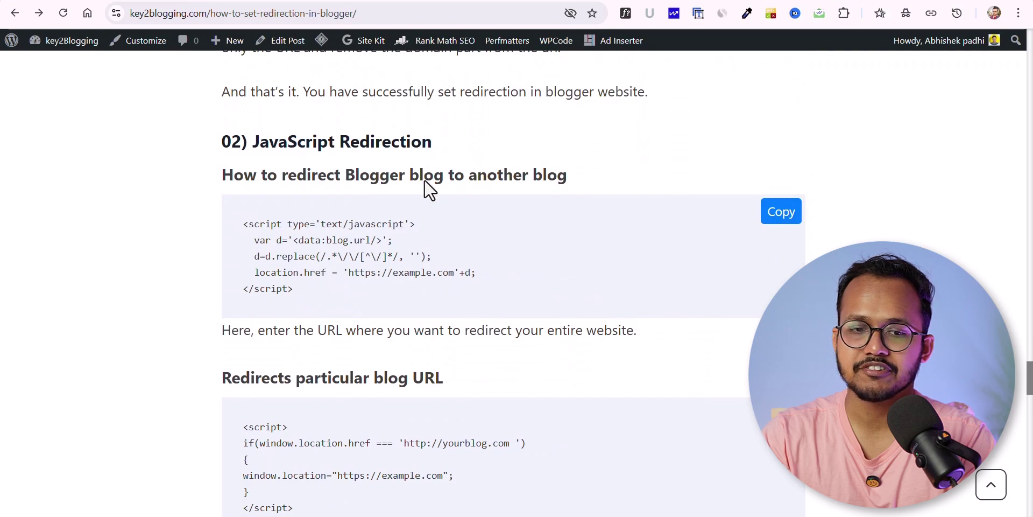
pyautogui.scroll(-5, 427, 189)
pyautogui.scroll(-5, 451, 300)
pyautogui.scroll(2, 426, 154)
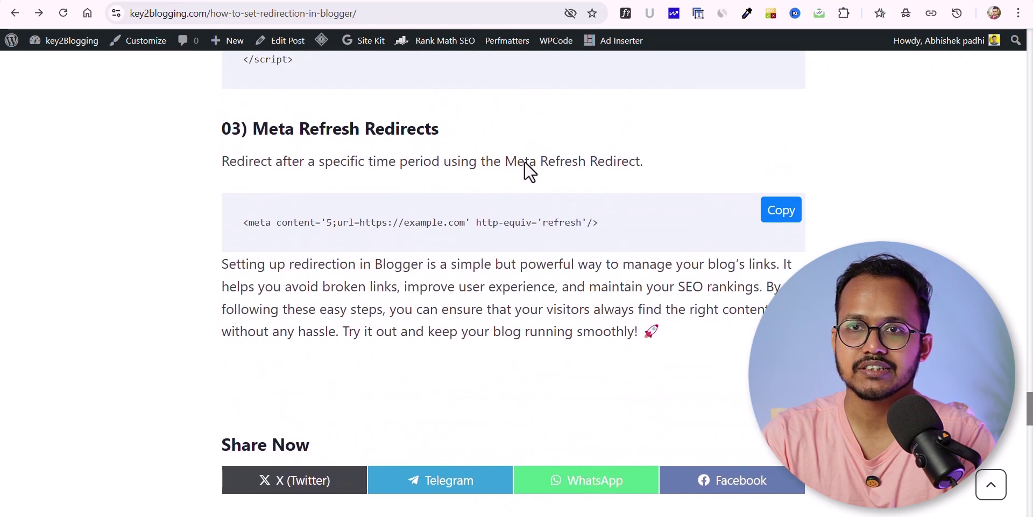
pyautogui.scroll(2, 530, 172)
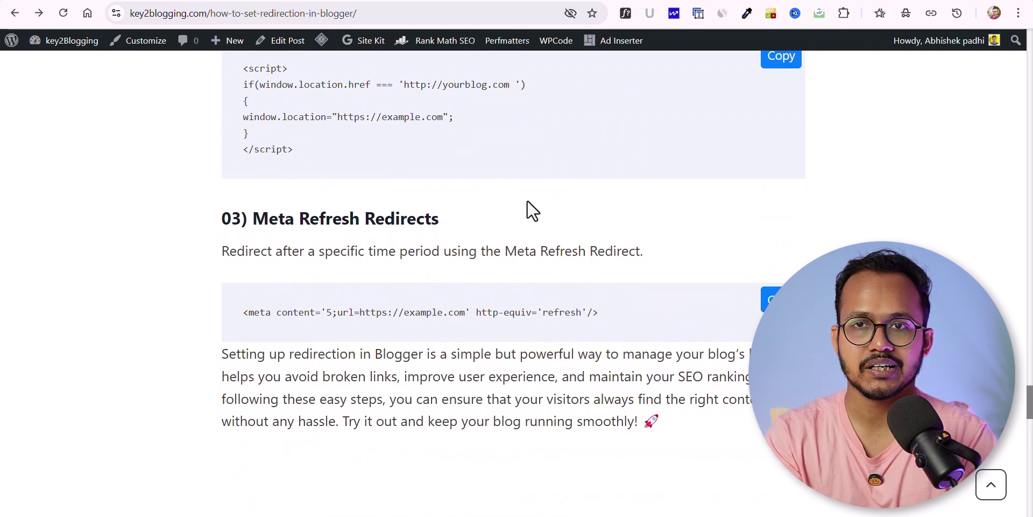
pyautogui.scroll(15, 528, 201)
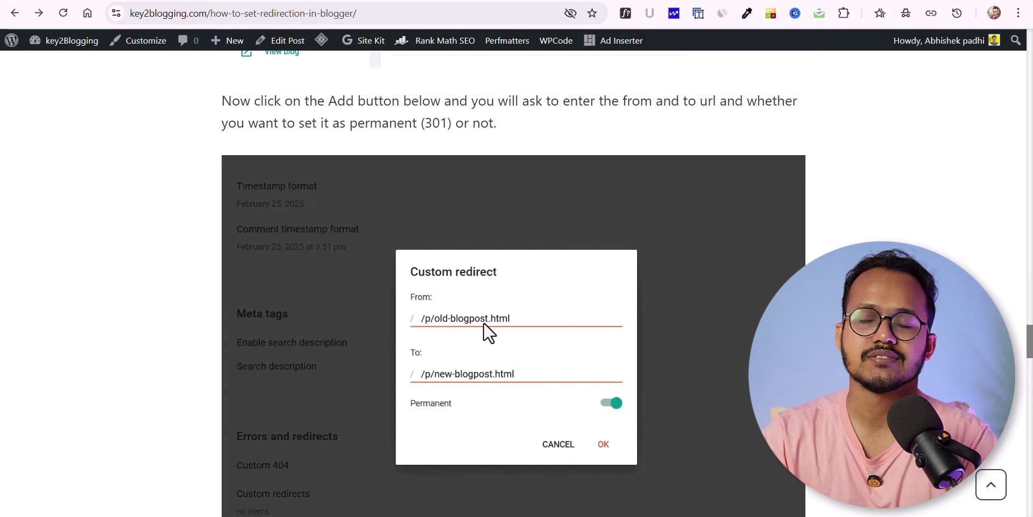
pyautogui.scroll(15, 487, 331)
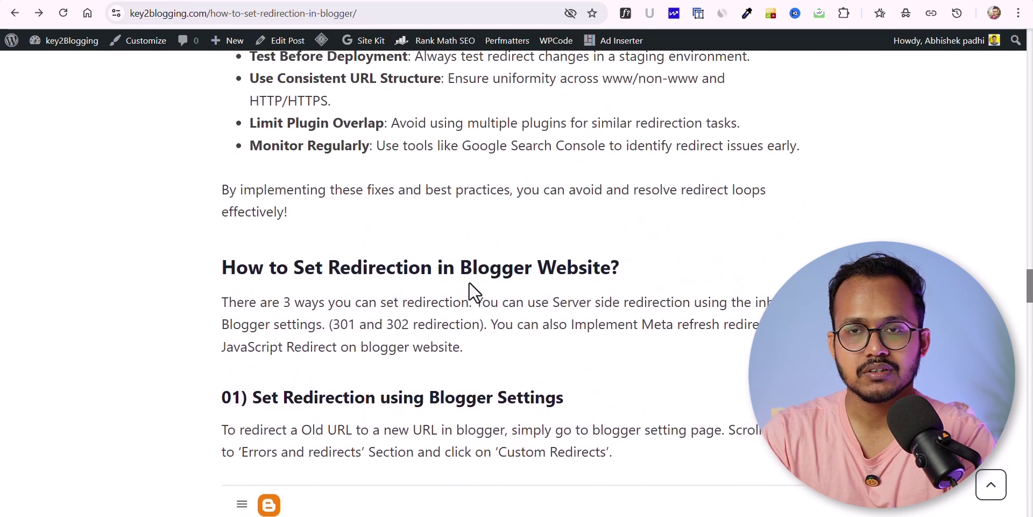
pyautogui.scroll(15, 470, 285)
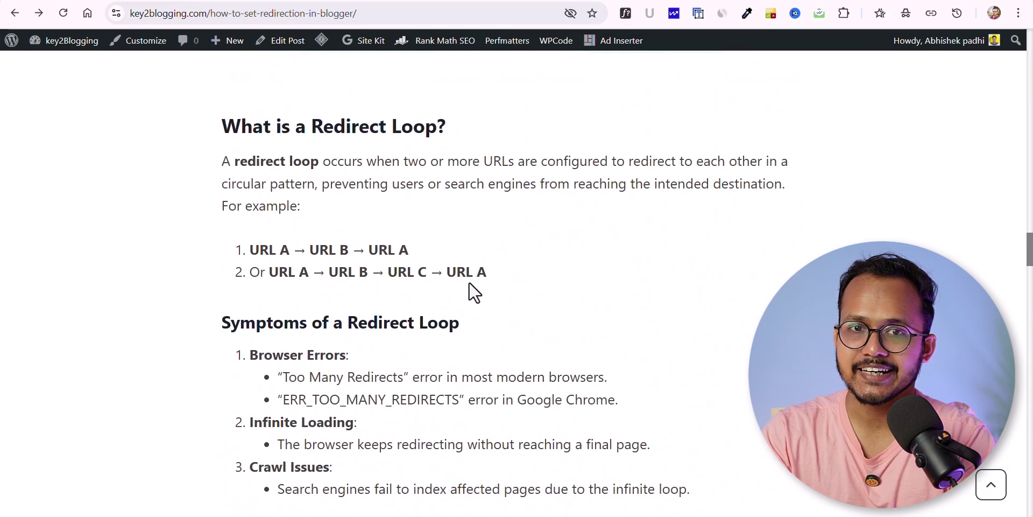
pyautogui.scroll(20, 469, 282)
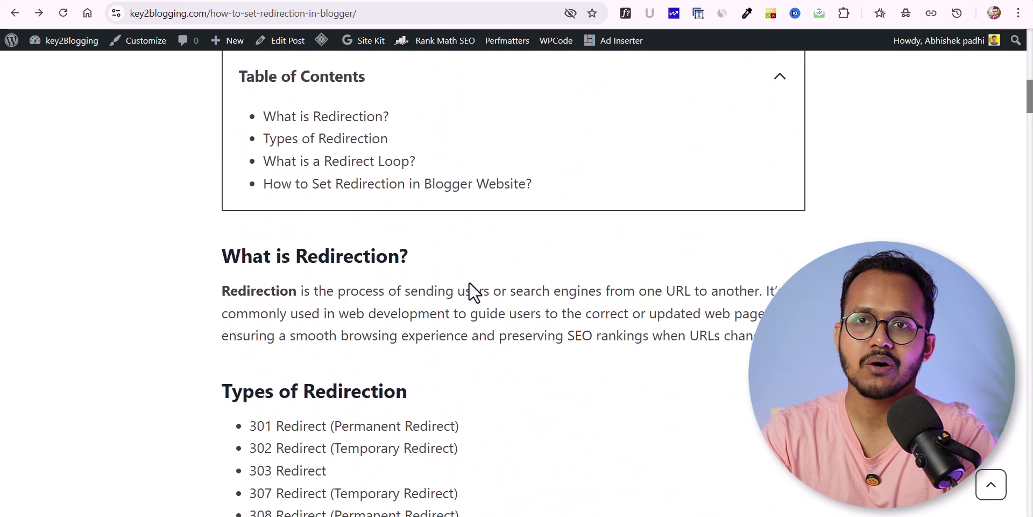
pyautogui.scroll(6, 470, 284)
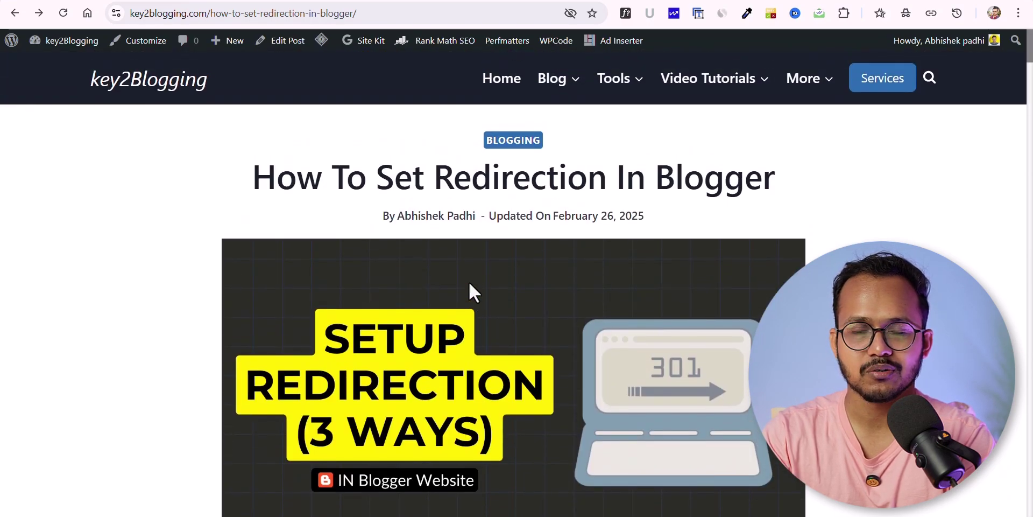